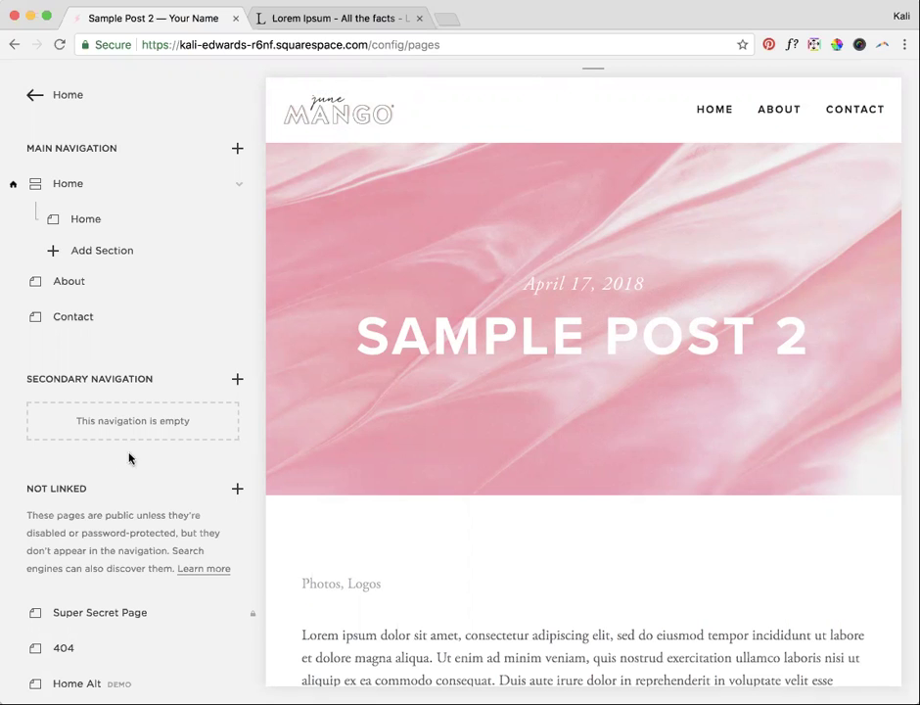
# Open Sample Post 2 from the unlinked Blog page and examine its banner, text and post navigation
pyautogui.scroll(-3, 130, 456)
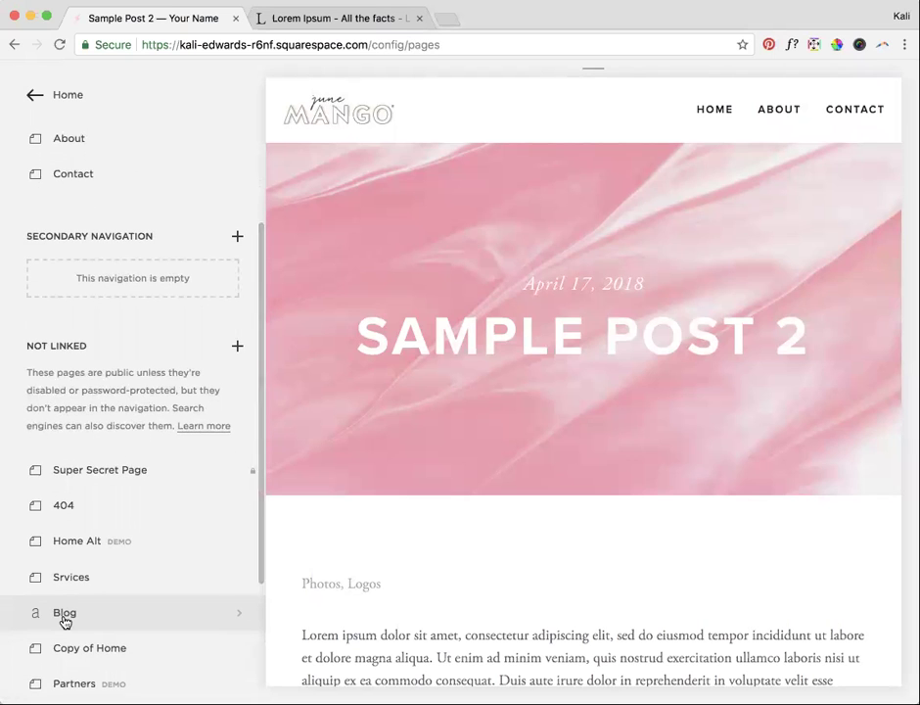
pyautogui.click(63, 622)
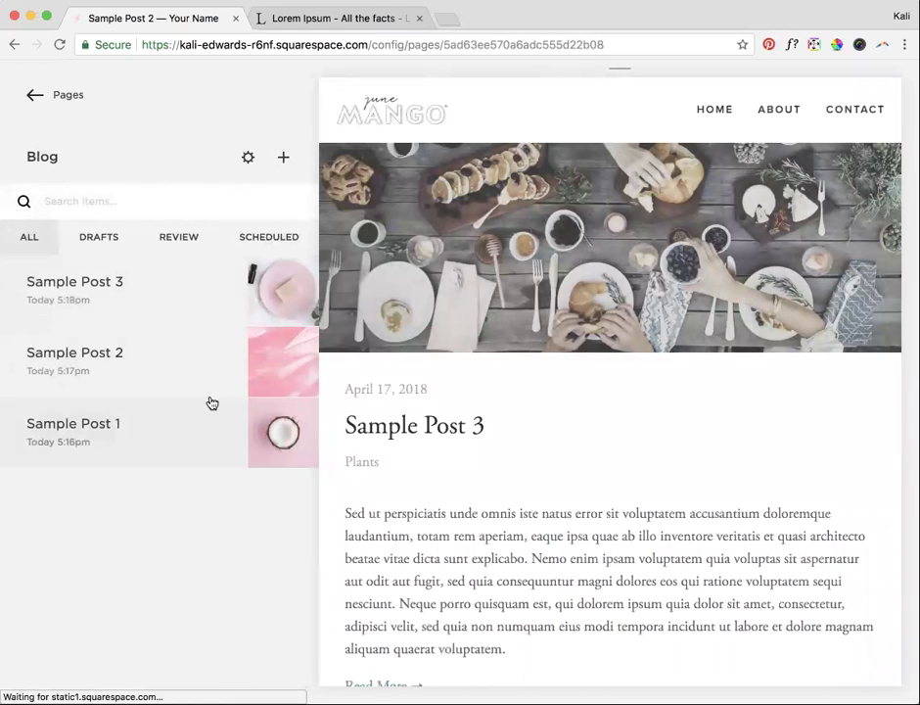
pyautogui.click(170, 374)
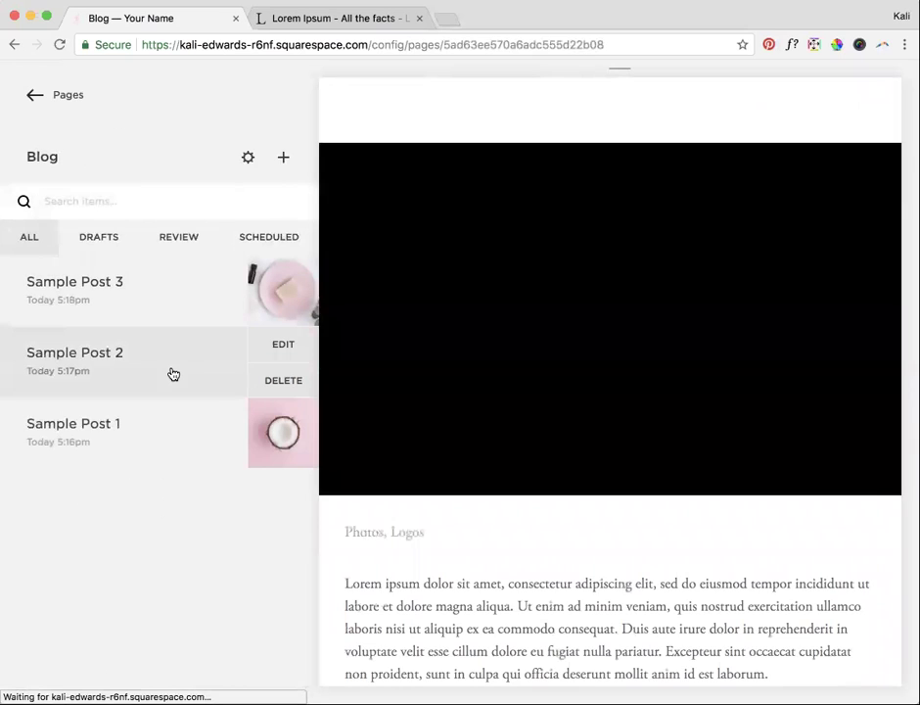
pyautogui.scroll(-5, 488, 364)
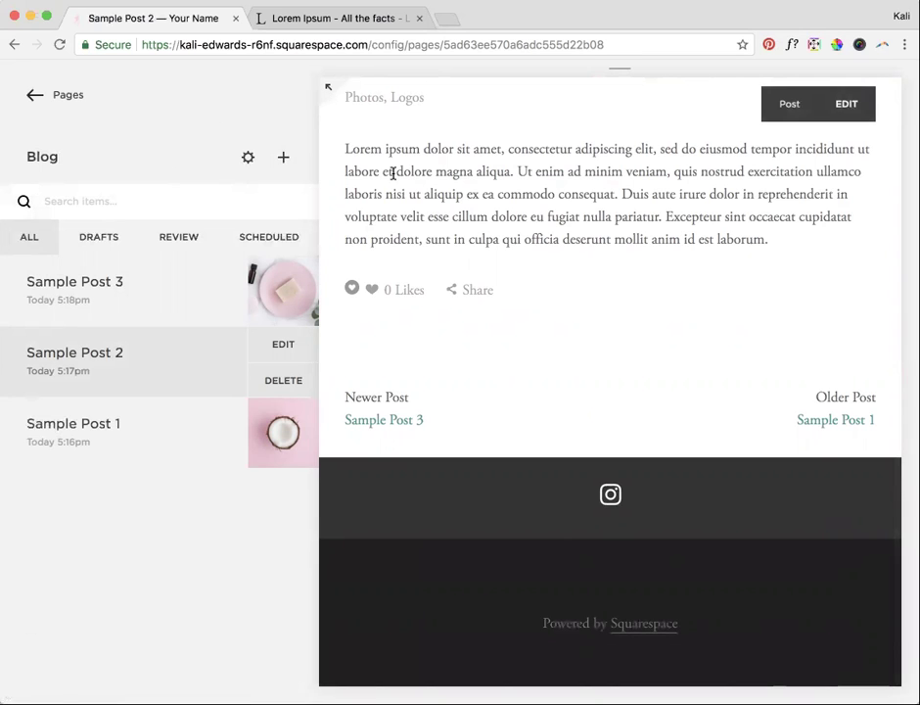
pyautogui.scroll(5, 392, 173)
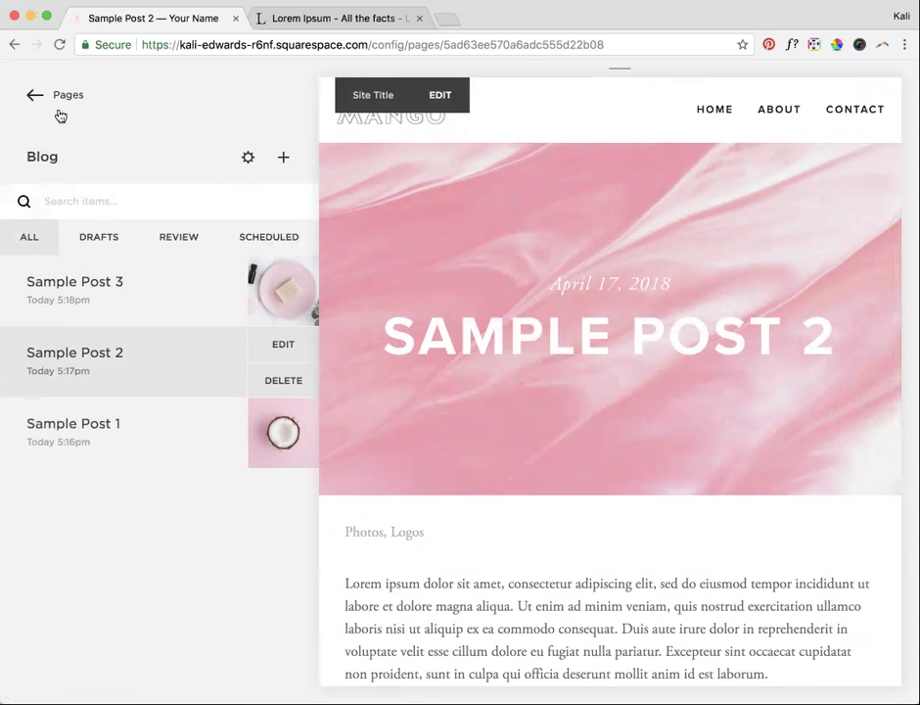
# Create a regular page titled "Blog" in the main navigation with the Blank starter layout and start editing it
pyautogui.click(31, 96)
pyautogui.scroll(-3, 82, 459)
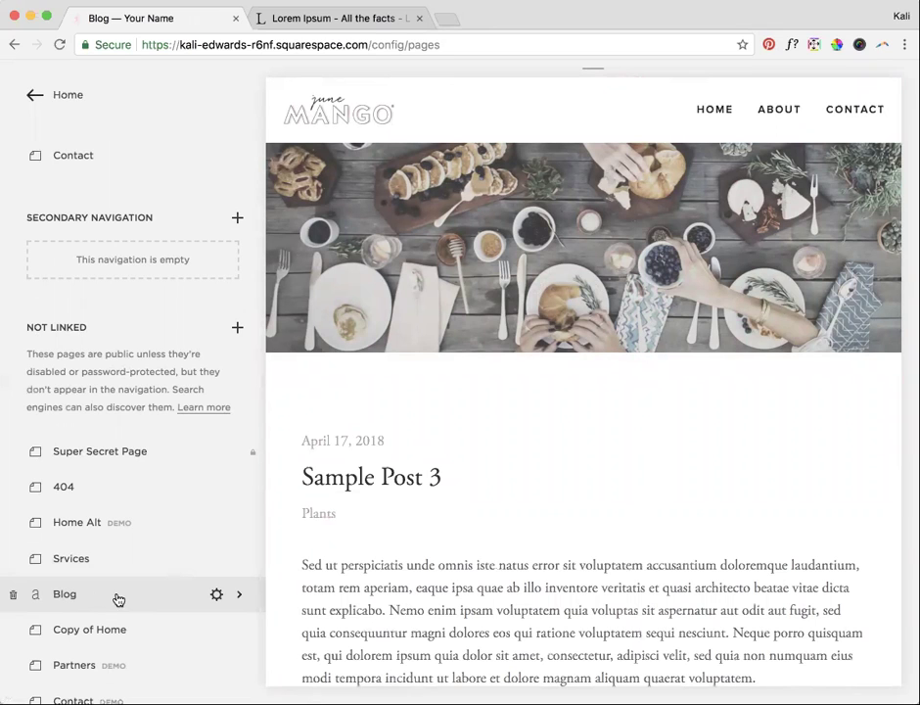
pyautogui.scroll(2, 96, 603)
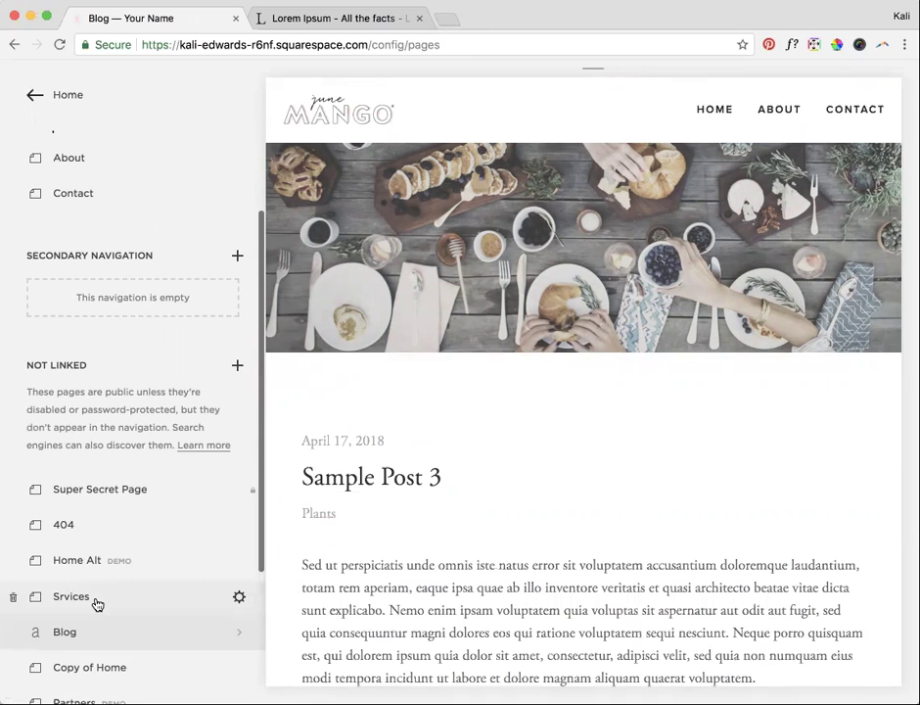
pyautogui.scroll(5, 96, 603)
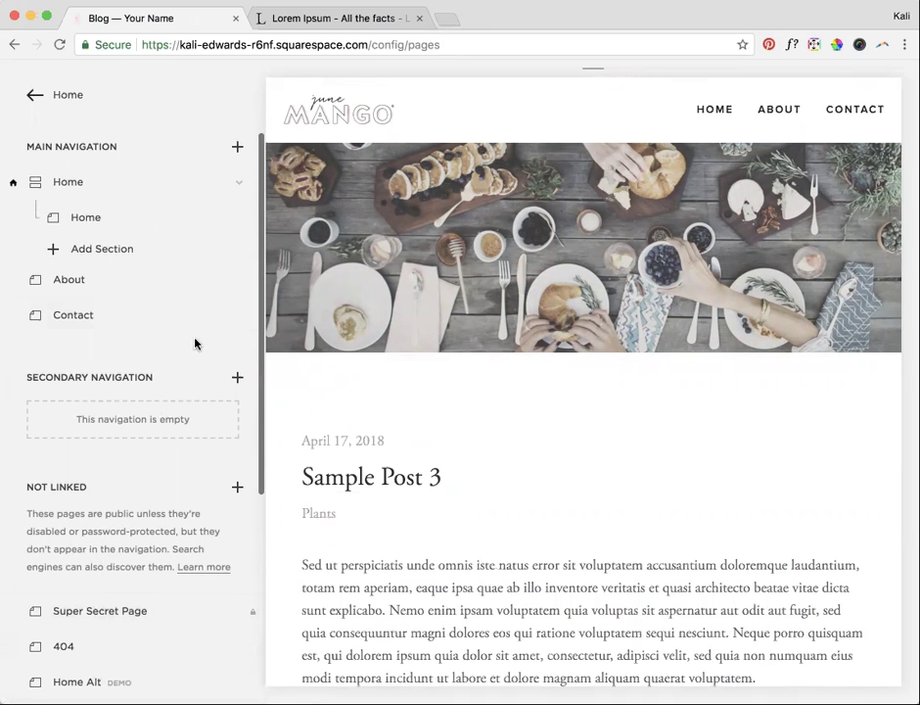
pyautogui.click(238, 148)
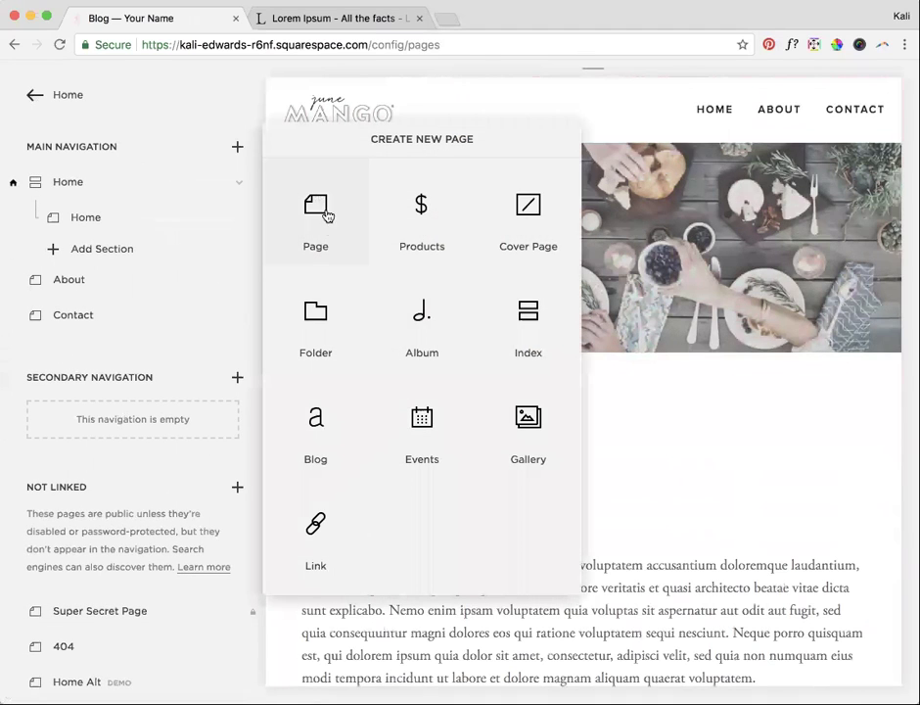
pyautogui.click(328, 230)
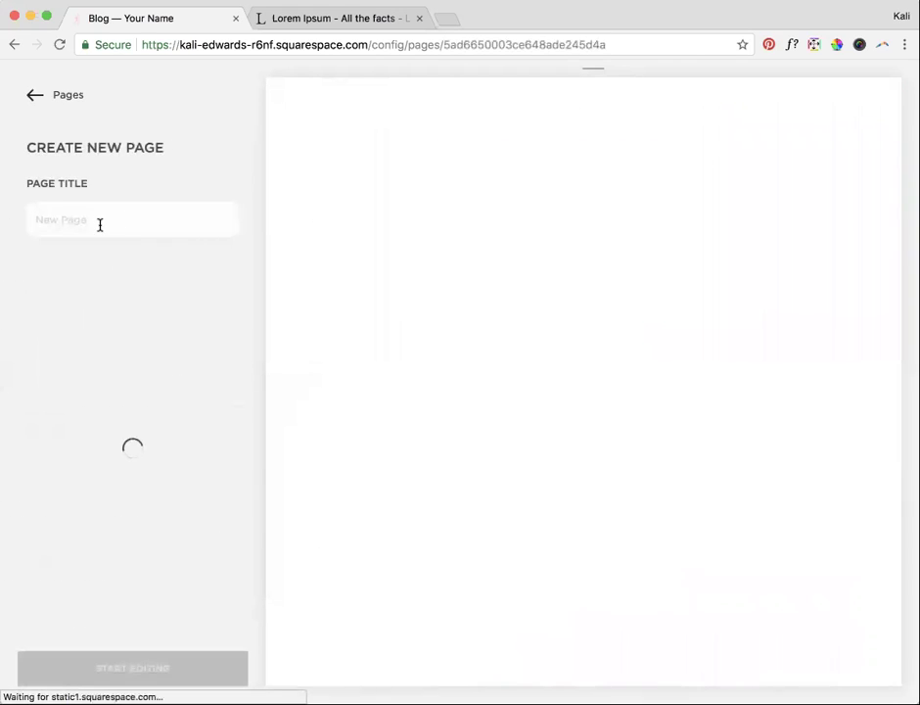
pyautogui.write('Blog')
pyautogui.click(217, 394)
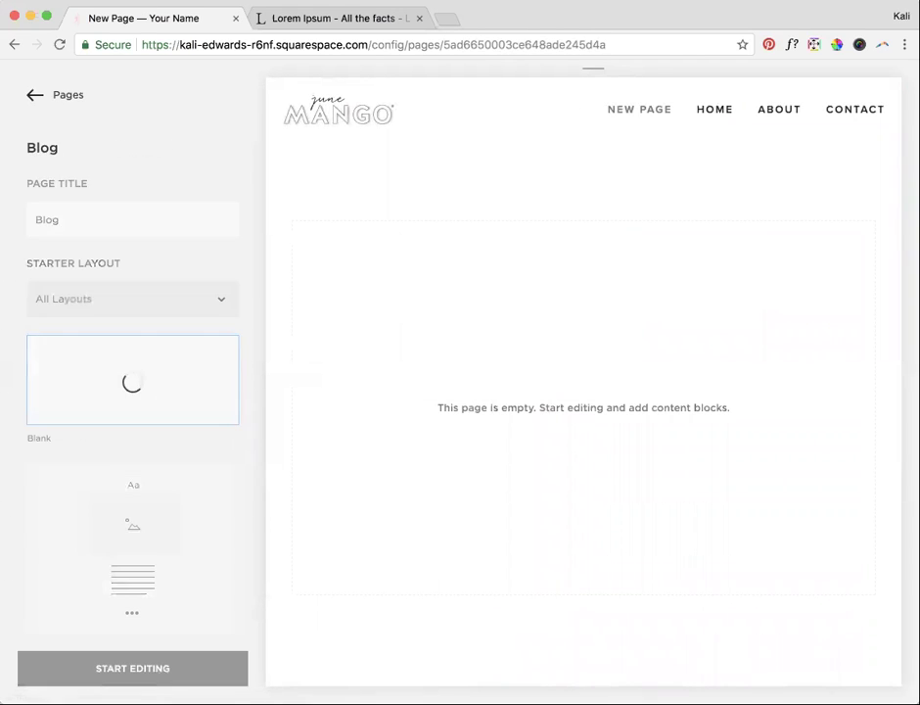
pyautogui.click(113, 218)
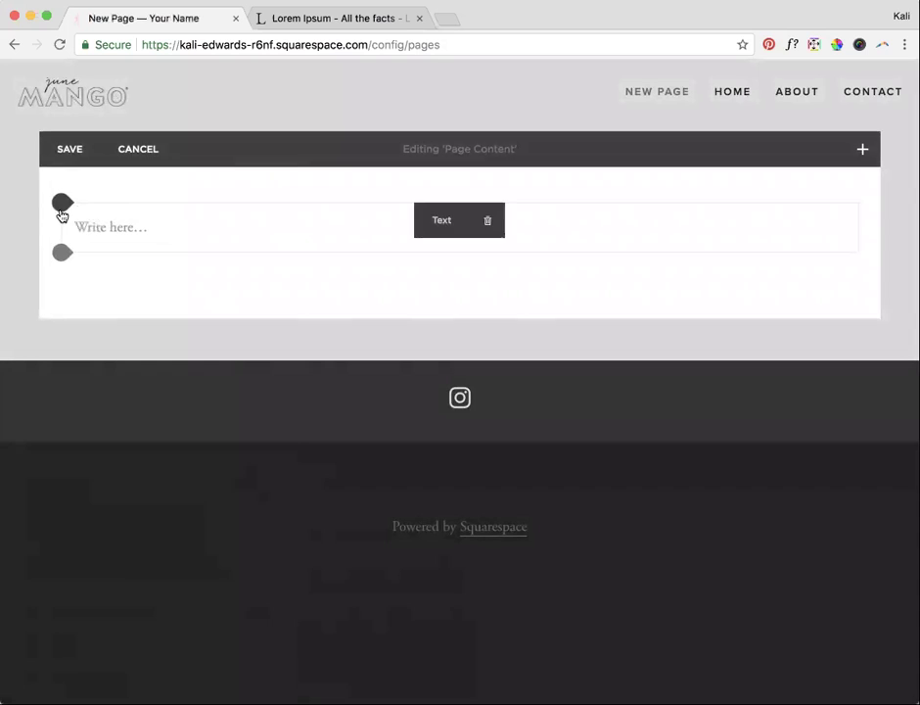
# Add the text "Blog" to the page content, centred and formatted as Heading 1
pyautogui.click(114, 229)
pyautogui.write('Blog')
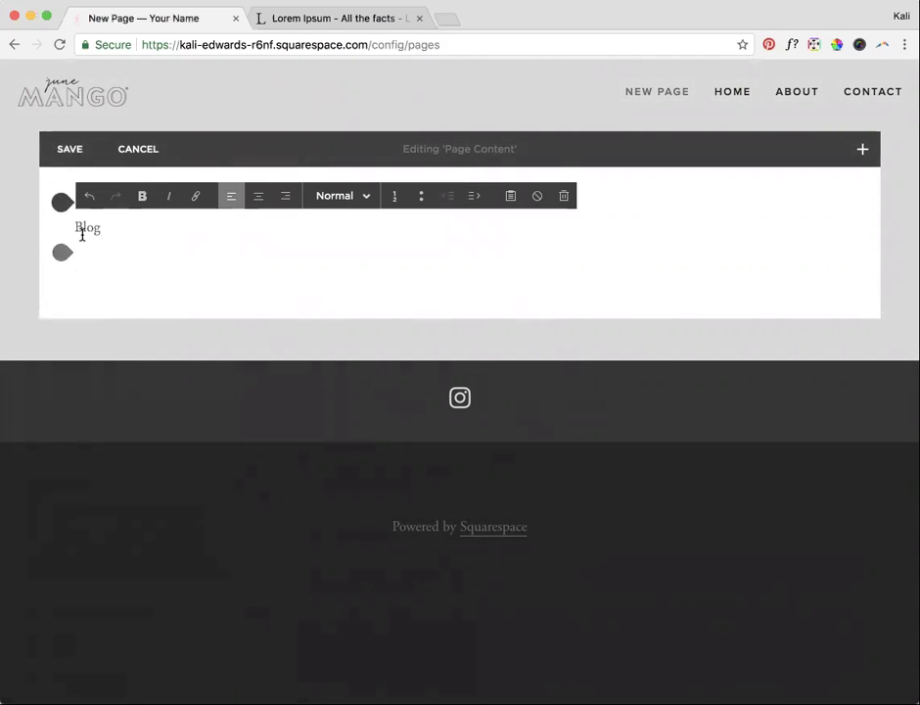
pyautogui.click(258, 196)
pyautogui.click(343, 195)
pyautogui.click(354, 250)
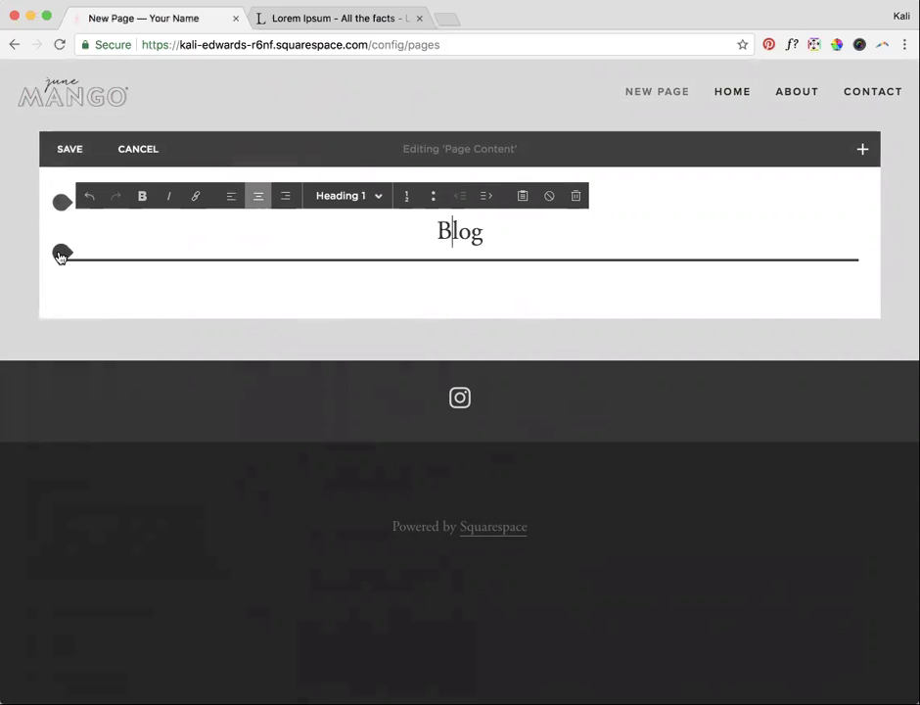
# Insert a Grid summary block below the heading and choose the Blog page as its content source
pyautogui.click(60, 256)
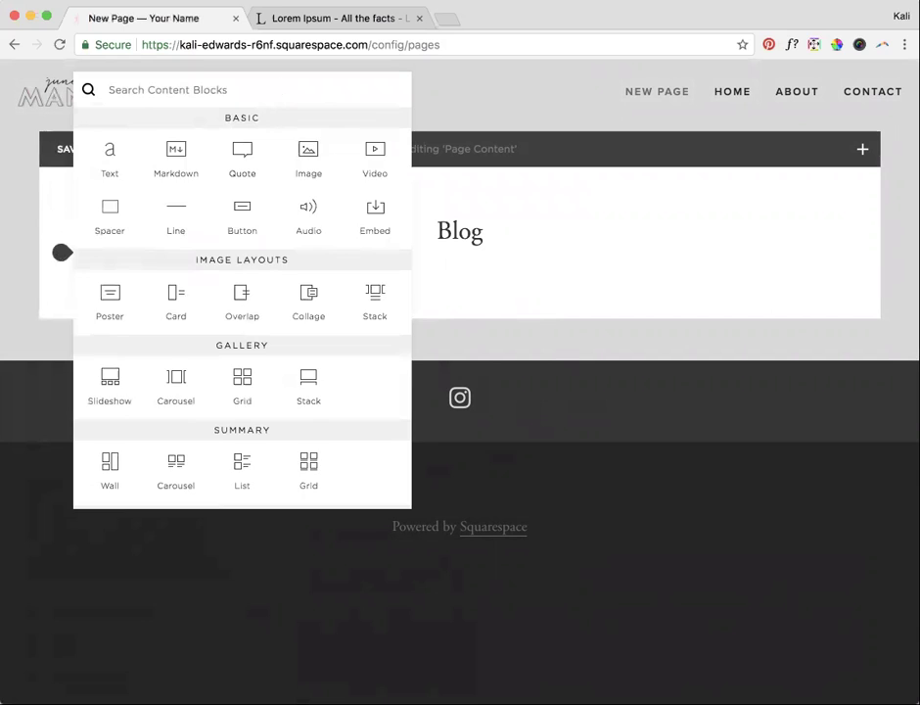
pyautogui.write('sum')
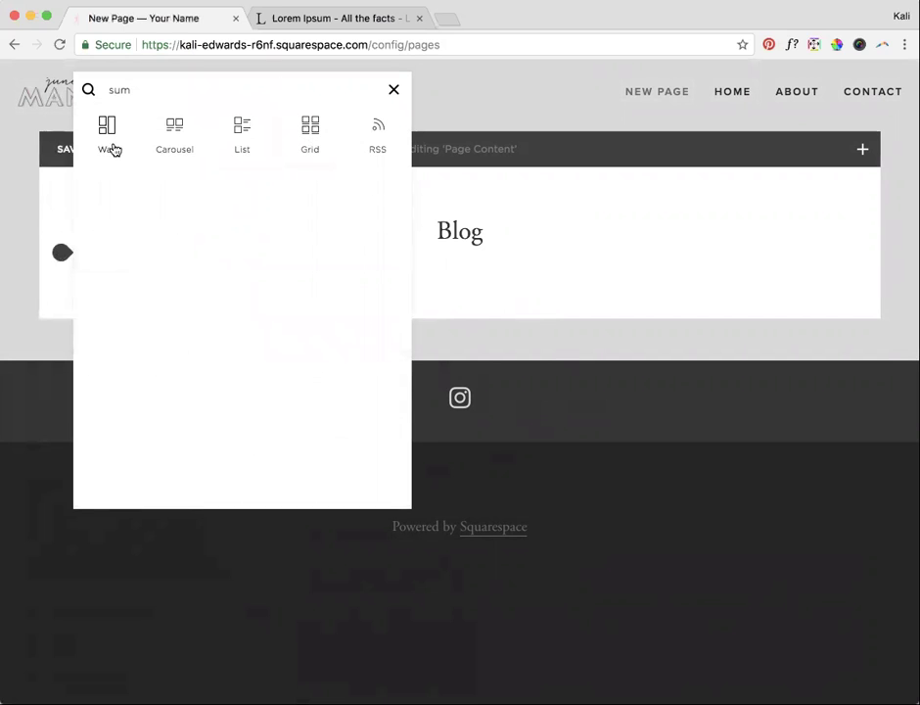
pyautogui.click(307, 137)
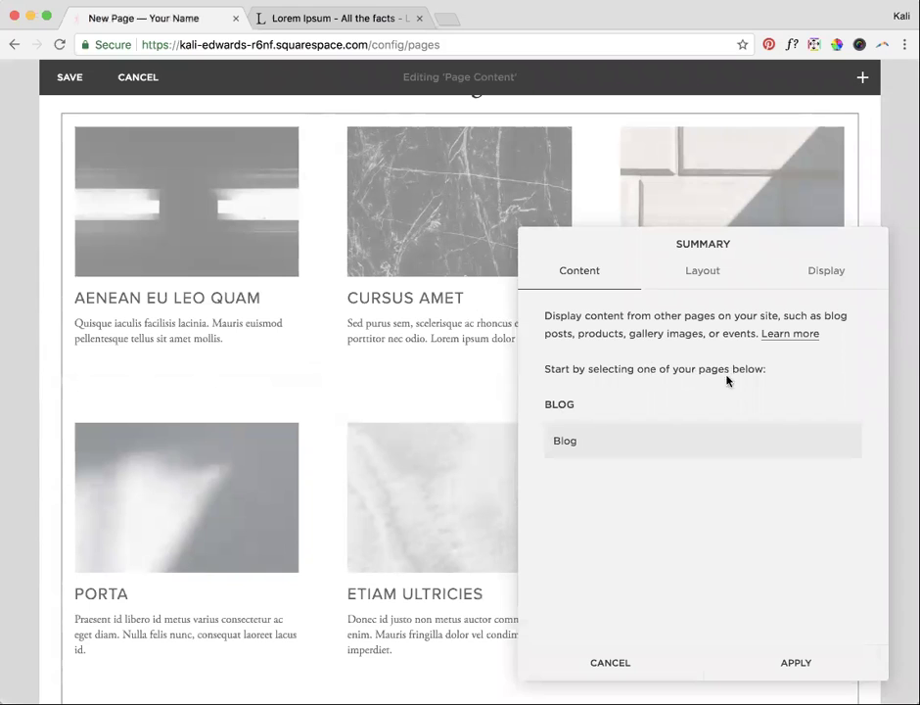
pyautogui.click(568, 447)
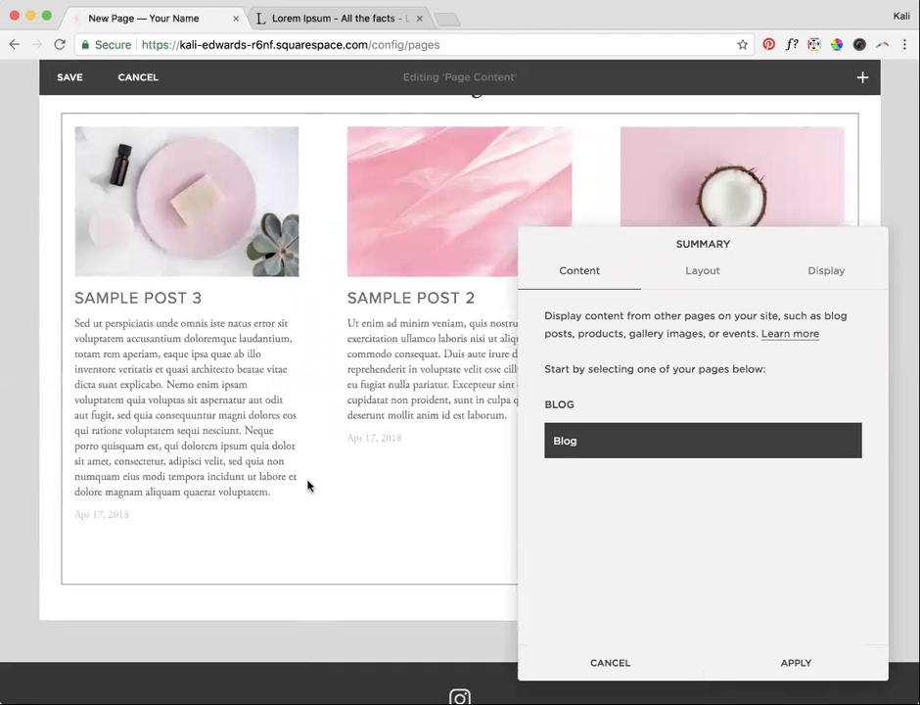
# Set the summary grid's thumbnail aspect ratio to 1:1 Square
pyautogui.click(705, 275)
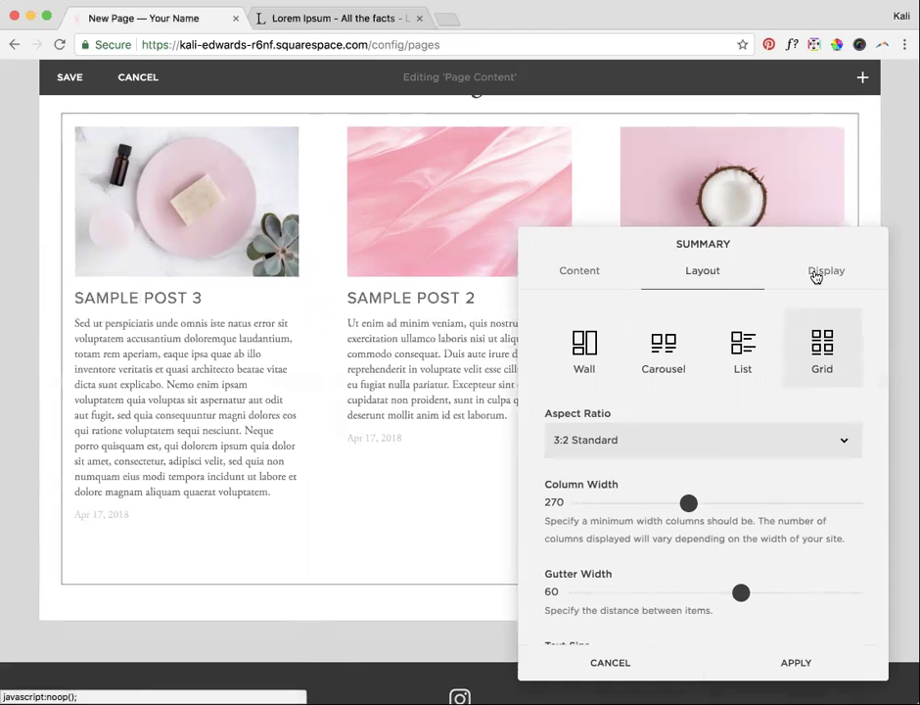
pyautogui.click(579, 448)
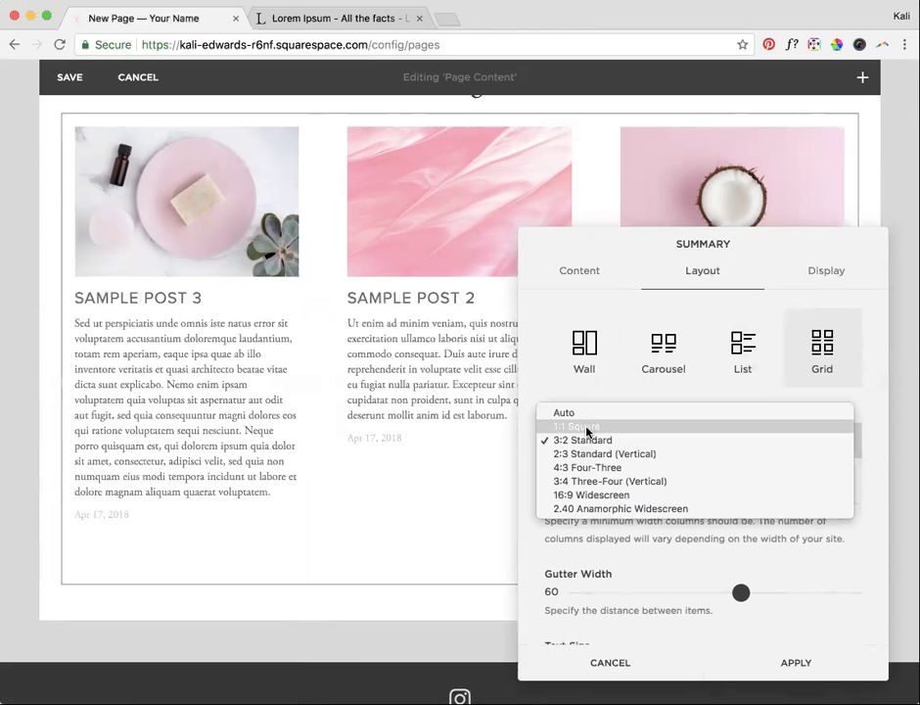
pyautogui.click(587, 427)
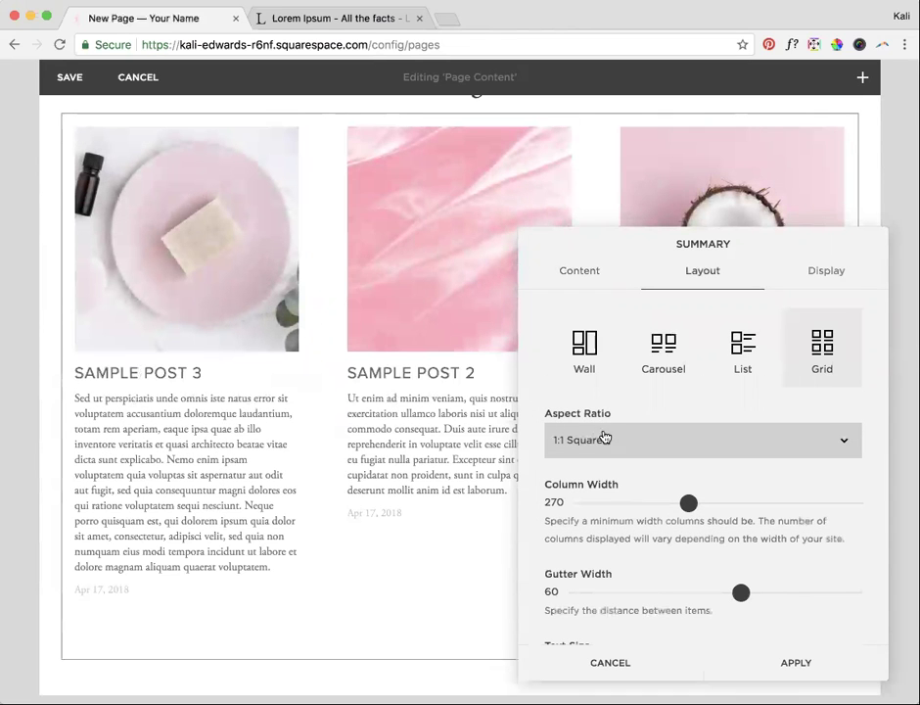
# Set the summary grid's column width to 332 and its gutter width to 41
pyautogui.scroll(-2, 646, 560)
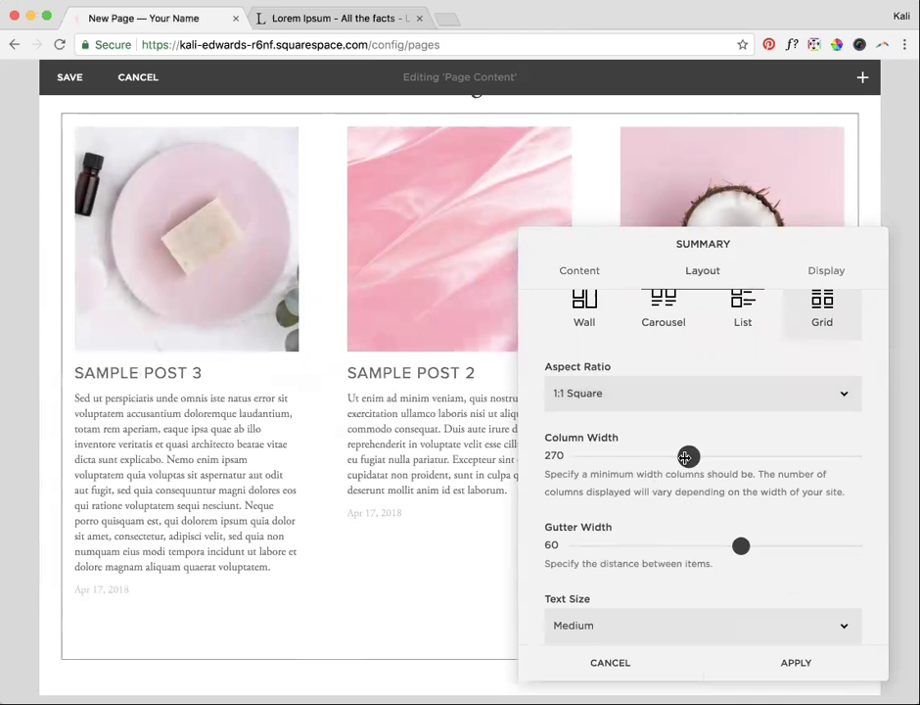
pyautogui.moveTo(687, 456); pyautogui.dragTo(718, 458)
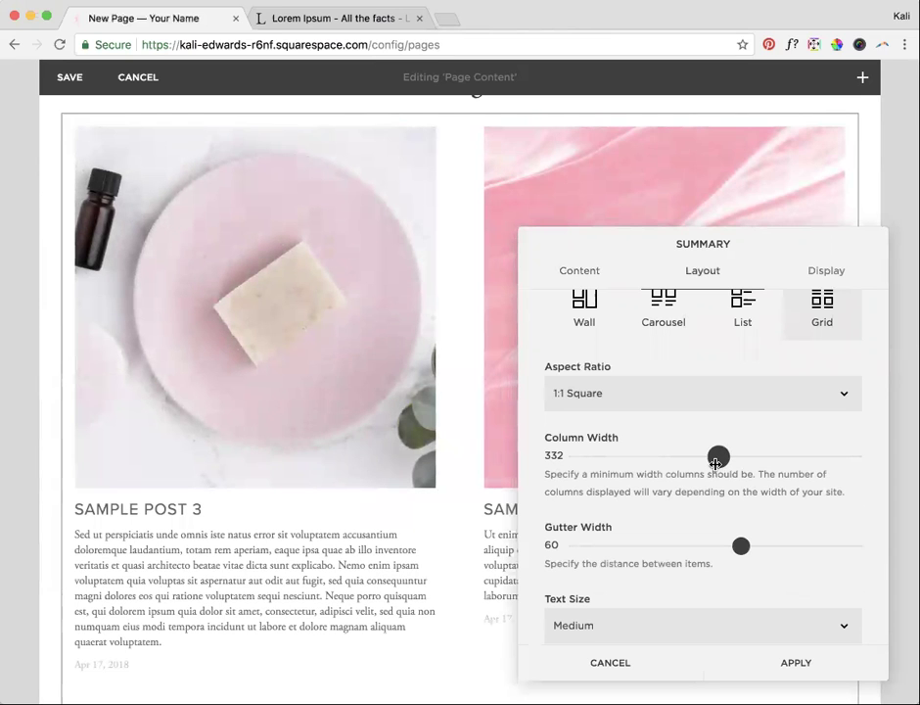
pyautogui.scroll(-1, 633, 534)
pyautogui.moveTo(739, 528); pyautogui.dragTo(692, 529)
pyautogui.scroll(-3, 690, 544)
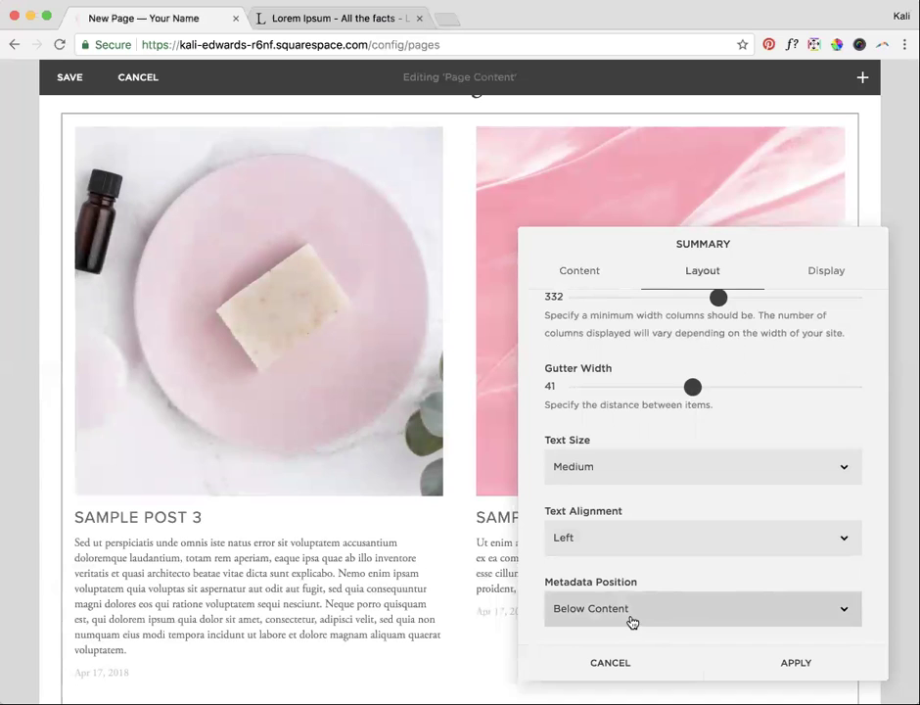
pyautogui.scroll(3, 632, 622)
# Try hiding and restoring the title, thumbnail and excerpt in the summary block's display settings
pyautogui.click(829, 275)
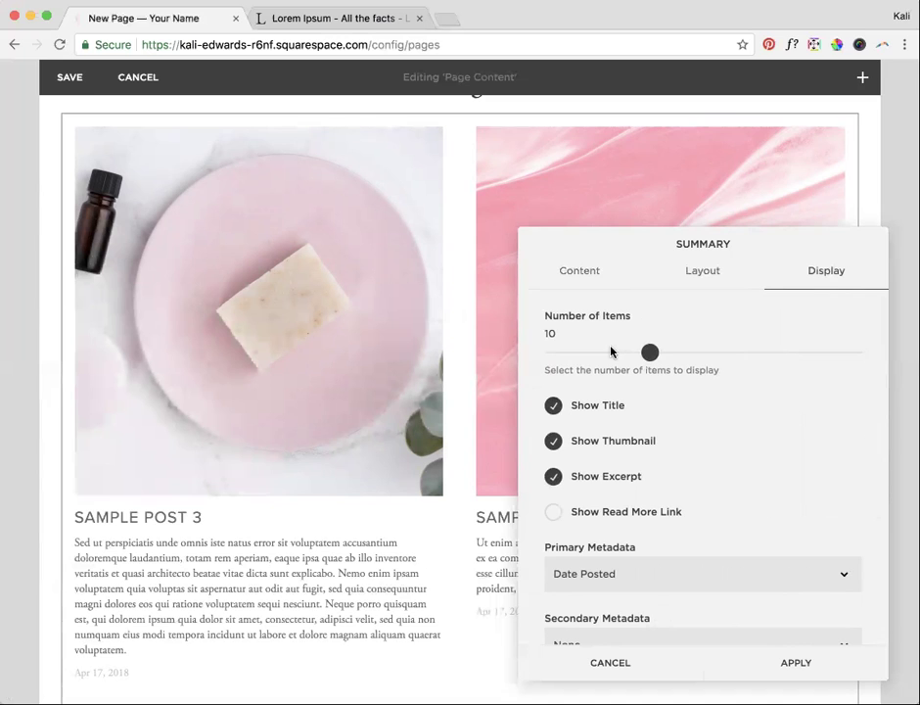
pyautogui.scroll(-1, 680, 427)
pyautogui.click(554, 377)
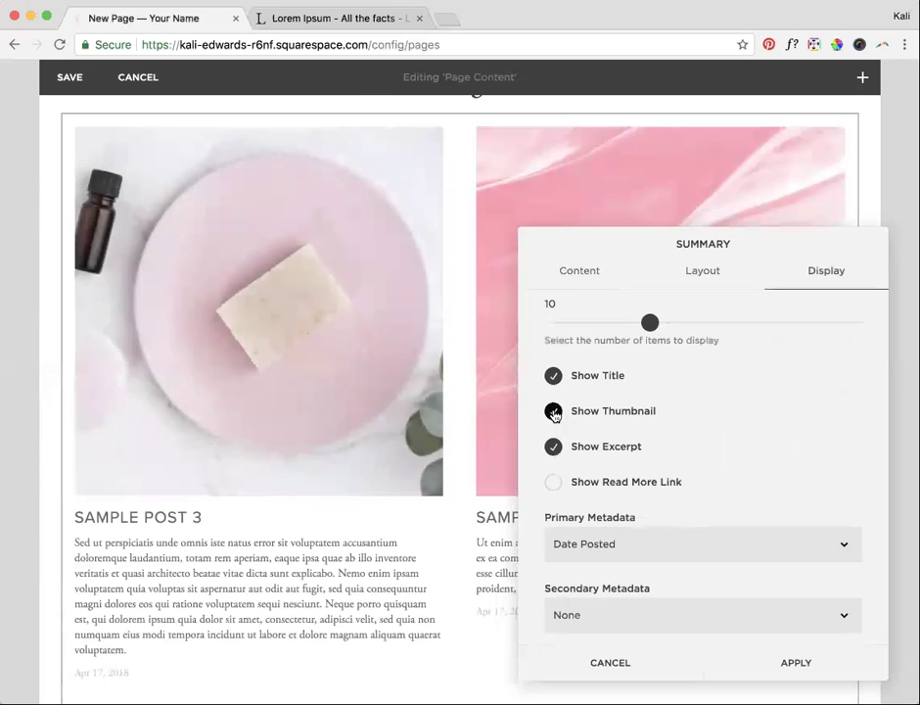
pyautogui.click(554, 412)
pyautogui.click(554, 412)
pyautogui.click(553, 447)
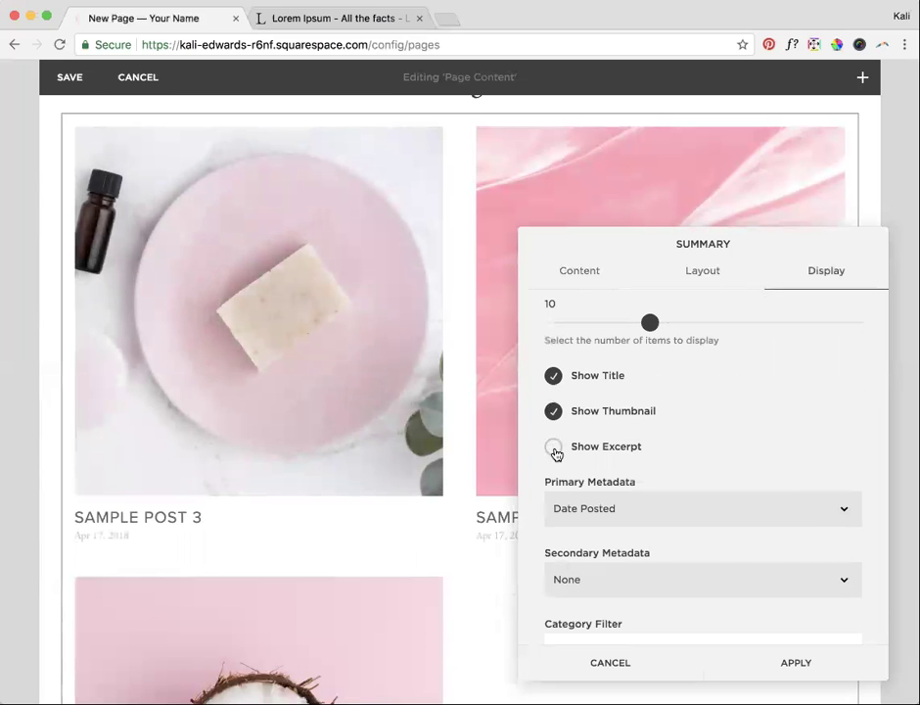
pyautogui.click(554, 448)
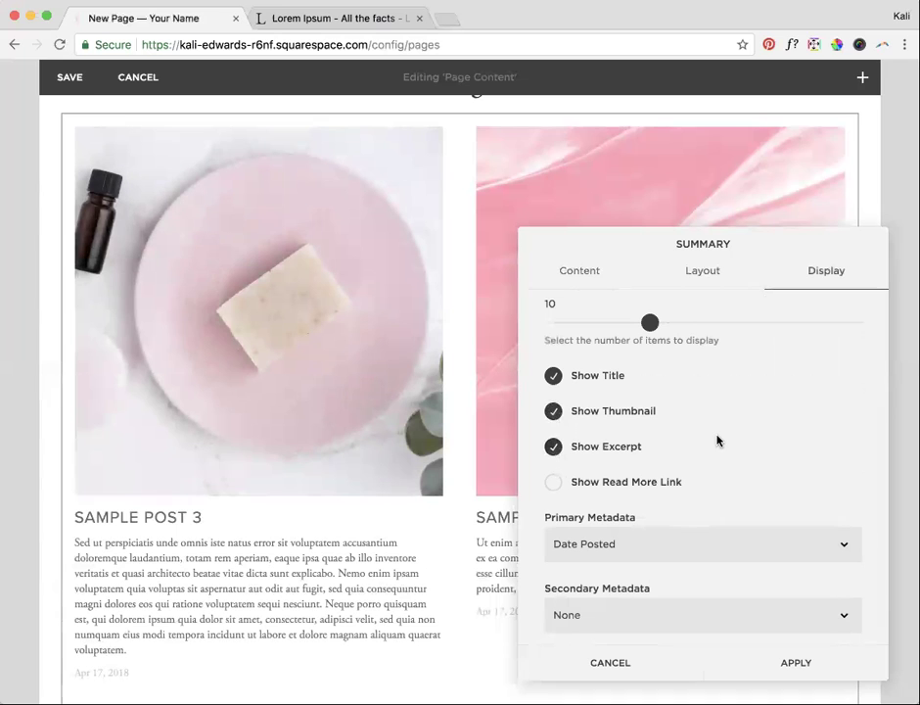
pyautogui.scroll(-1, 716, 439)
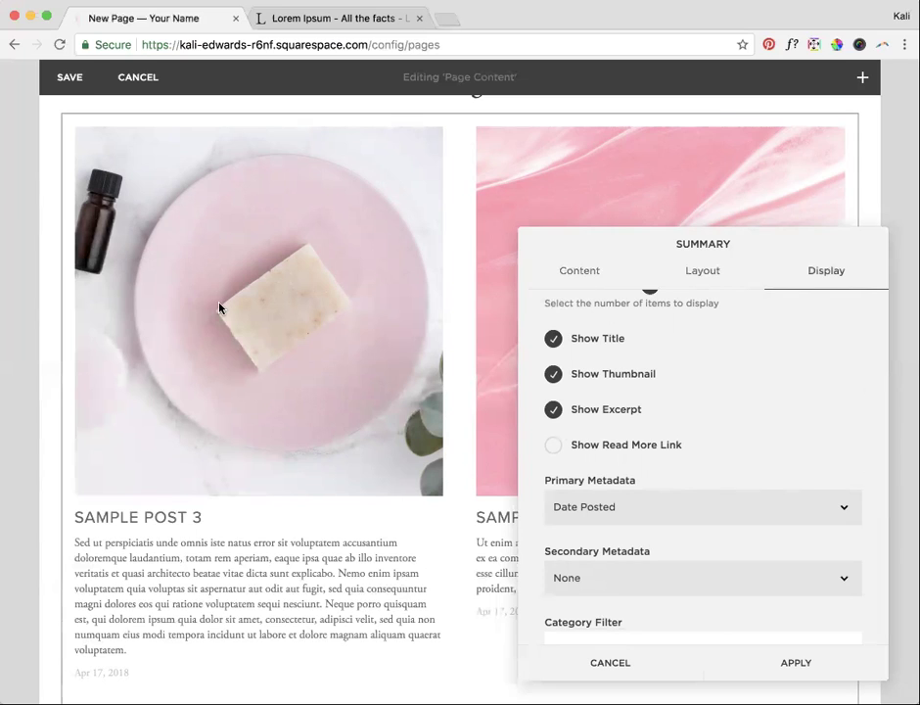
pyautogui.click(552, 337)
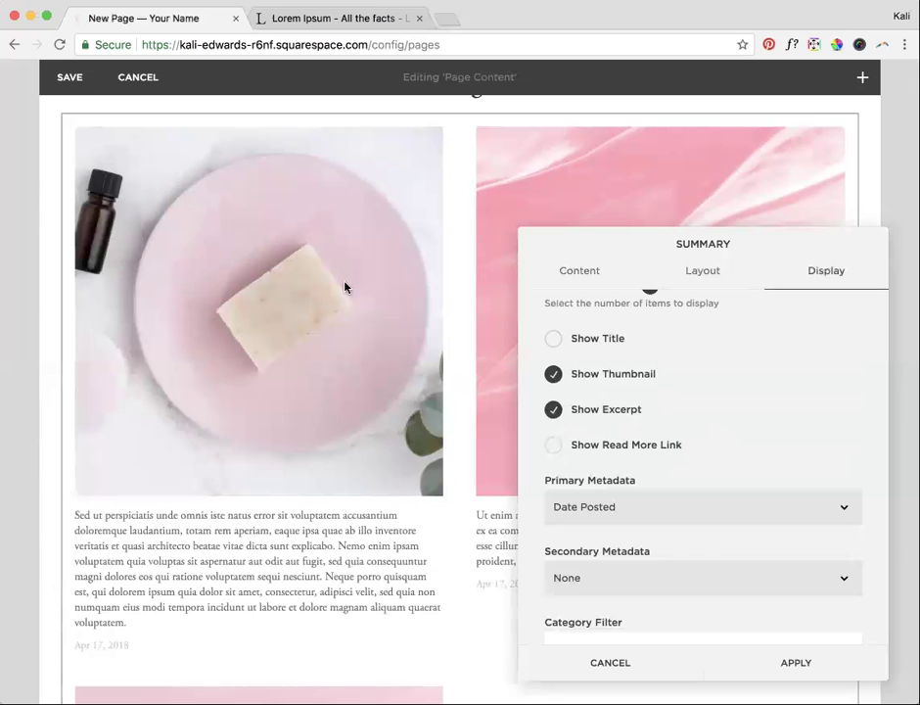
# Turn on the Read More link for the summary block's posts and check it under the excerpts
pyautogui.scroll(-2, 729, 394)
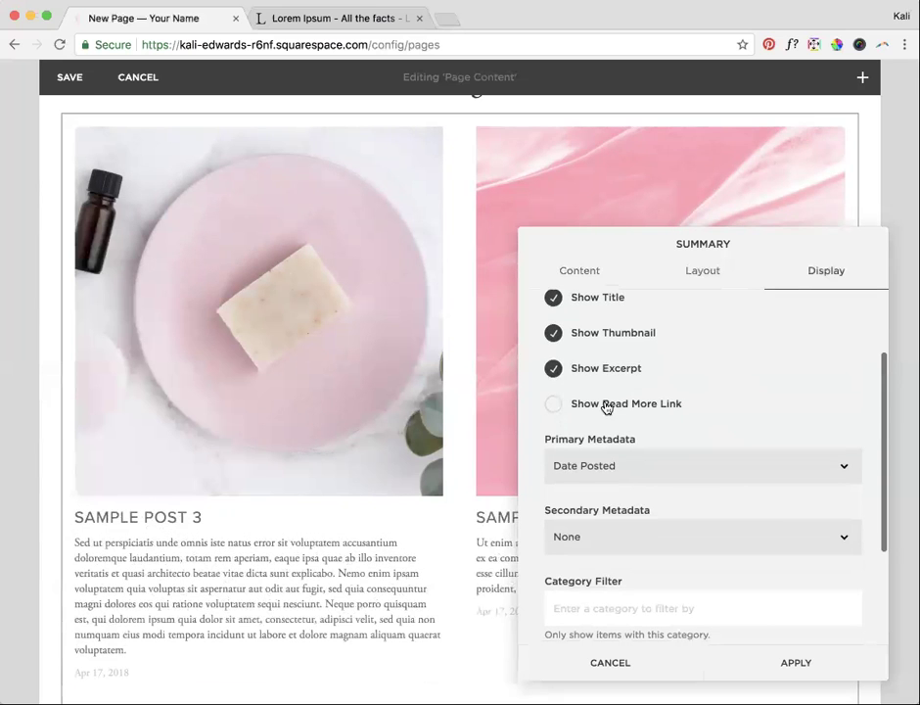
pyautogui.click(552, 403)
pyautogui.scroll(-2, 441, 452)
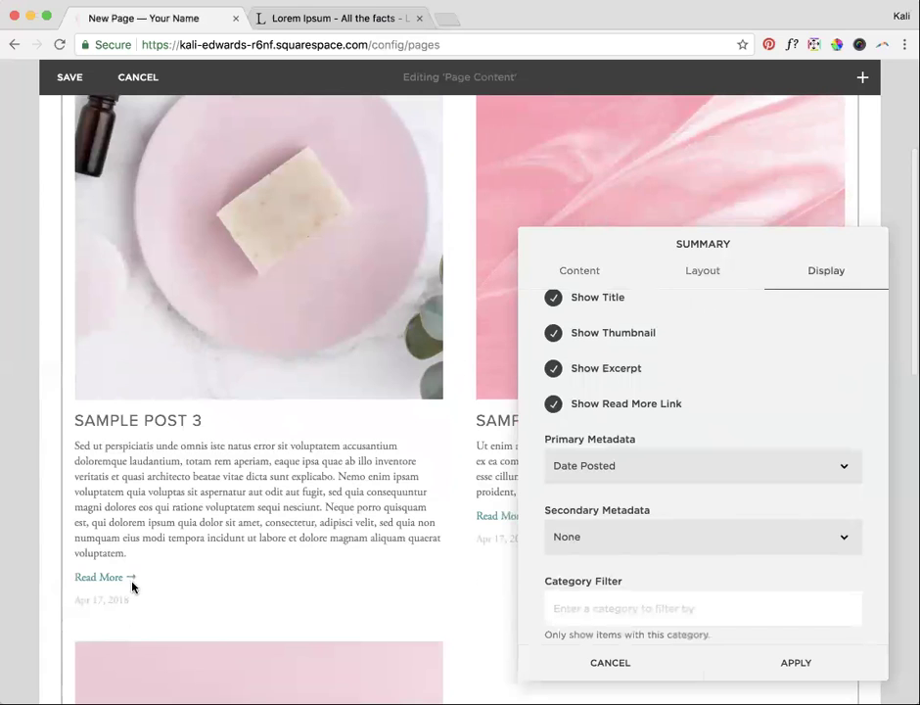
pyautogui.scroll(1, 478, 556)
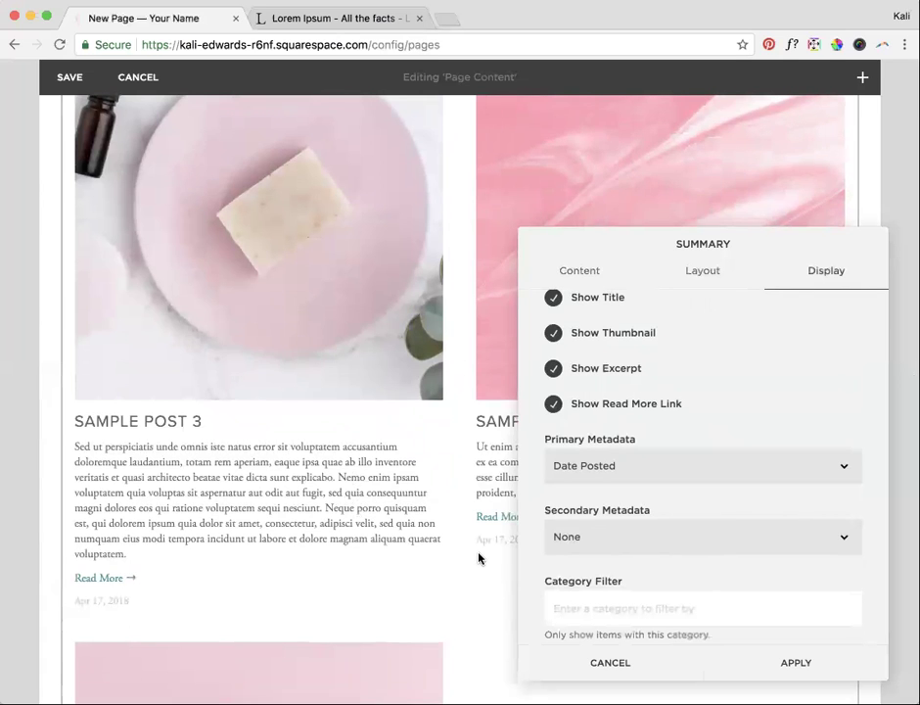
pyautogui.scroll(-1, 754, 421)
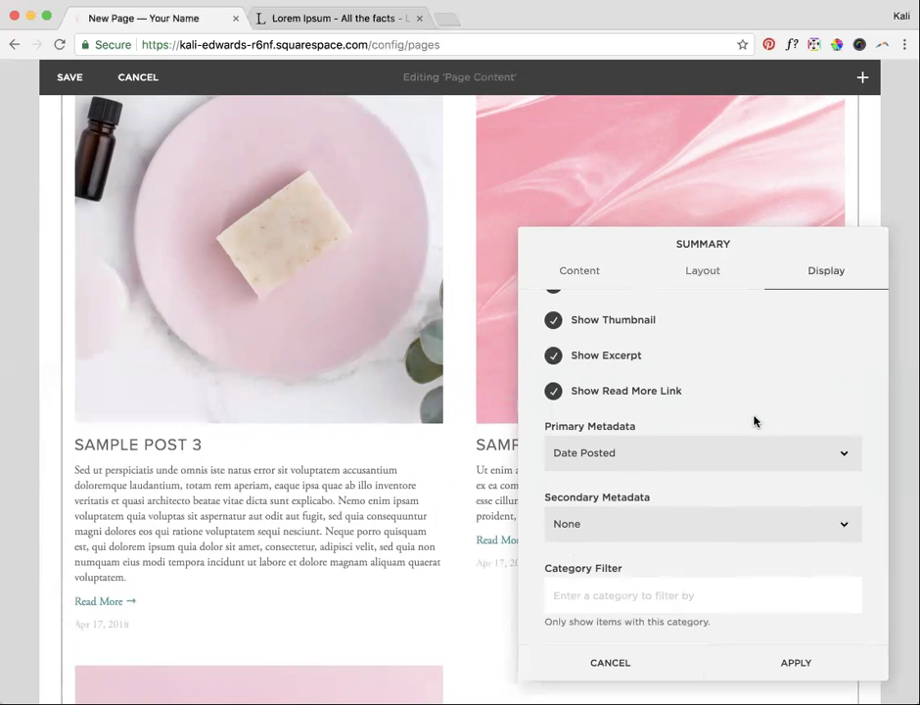
pyautogui.scroll(1, 560, 413)
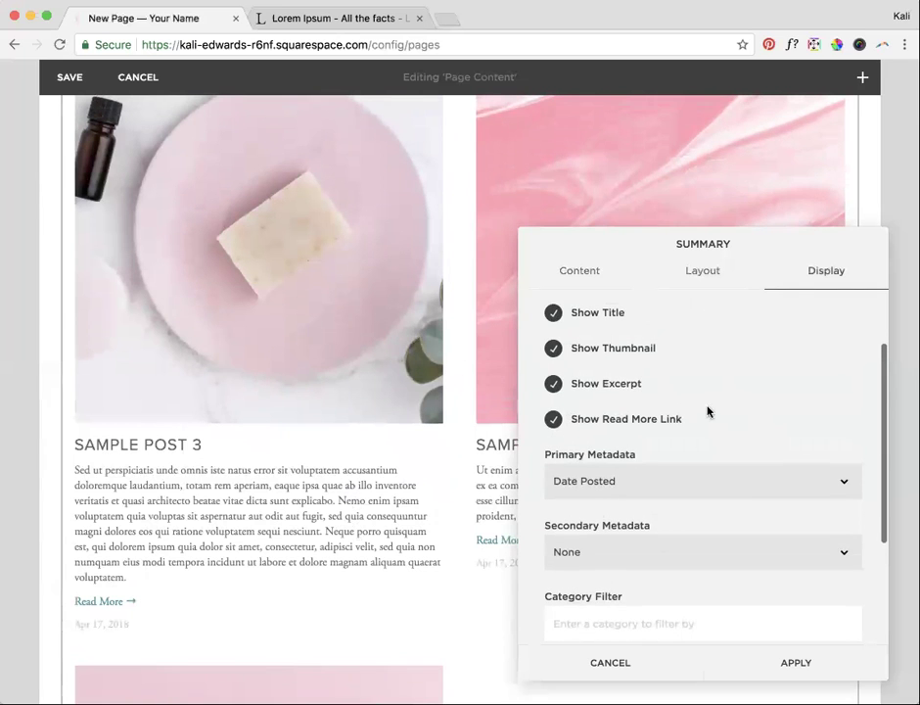
# Try Category as the summary block's primary metadata, then set it to None
pyautogui.scroll(-1, 709, 412)
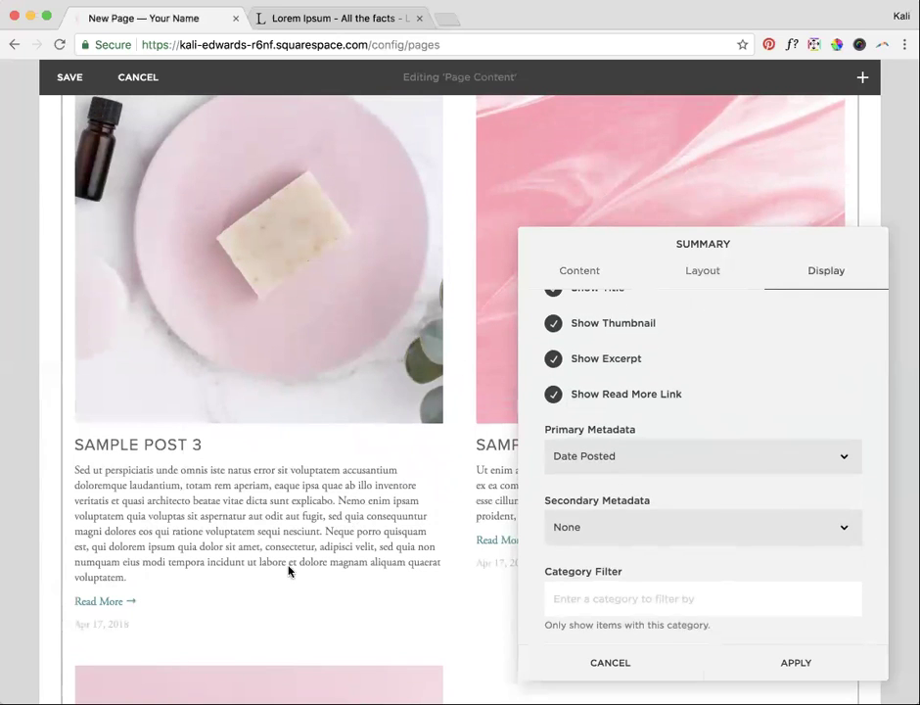
pyautogui.click(606, 471)
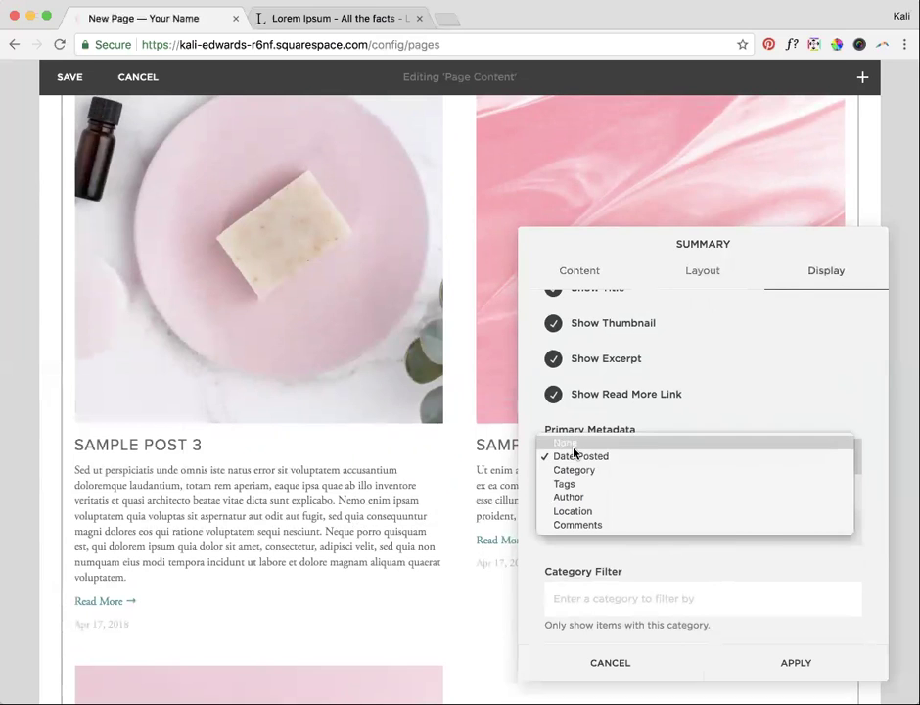
pyautogui.click(585, 472)
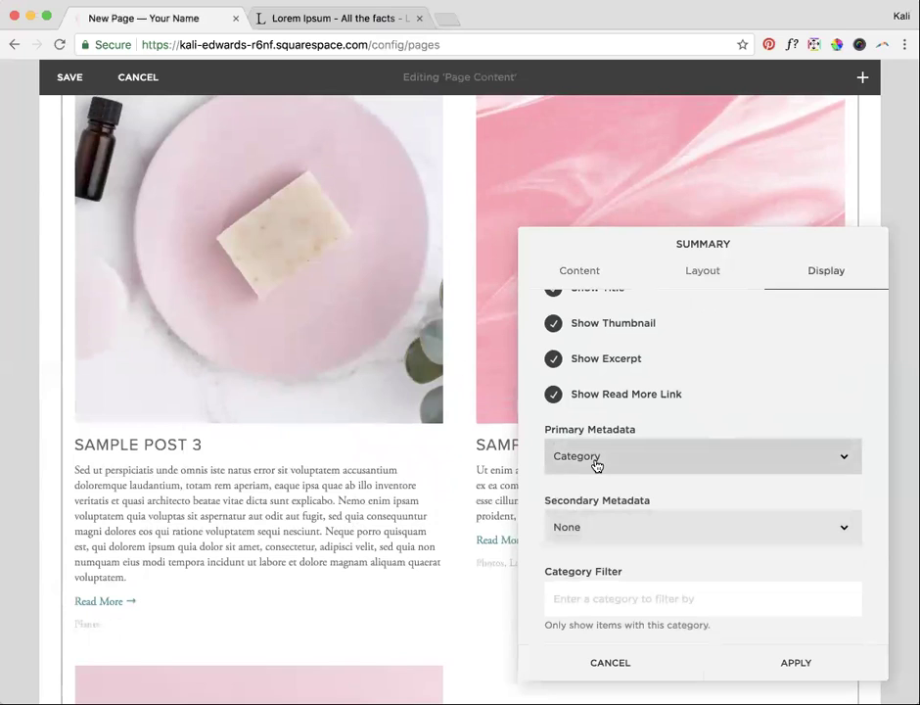
pyautogui.click(596, 464)
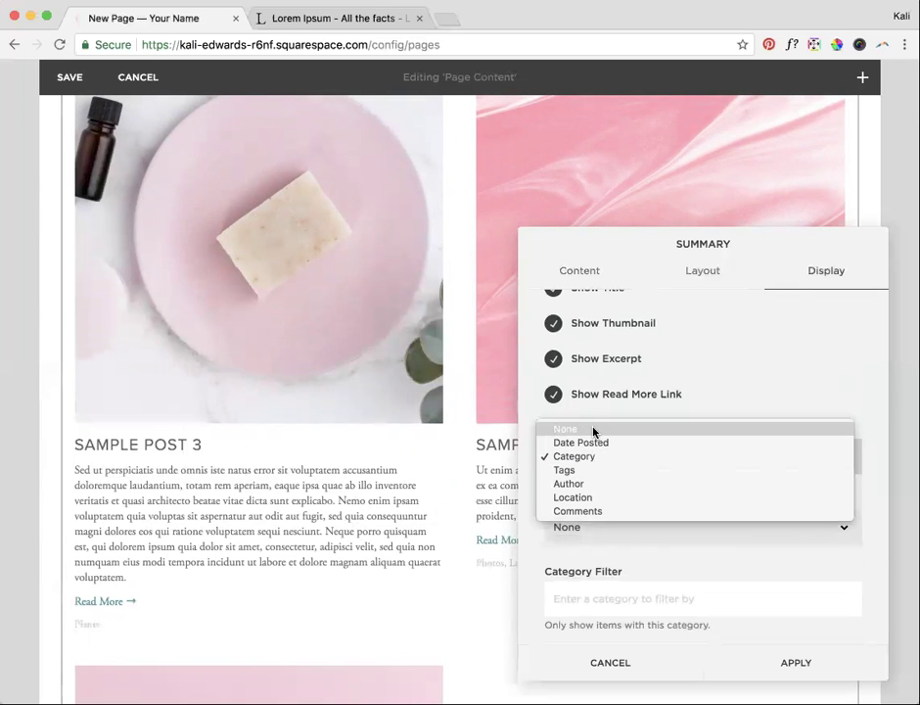
pyautogui.click(593, 431)
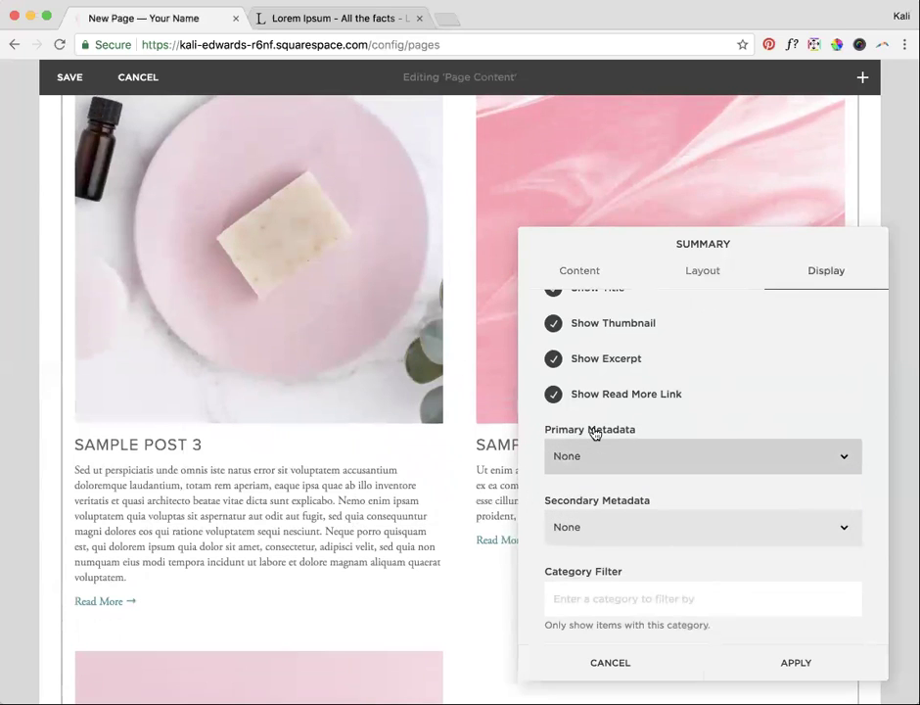
# Apply the summary block's display settings and save the Blog page
pyautogui.scroll(-3, 643, 544)
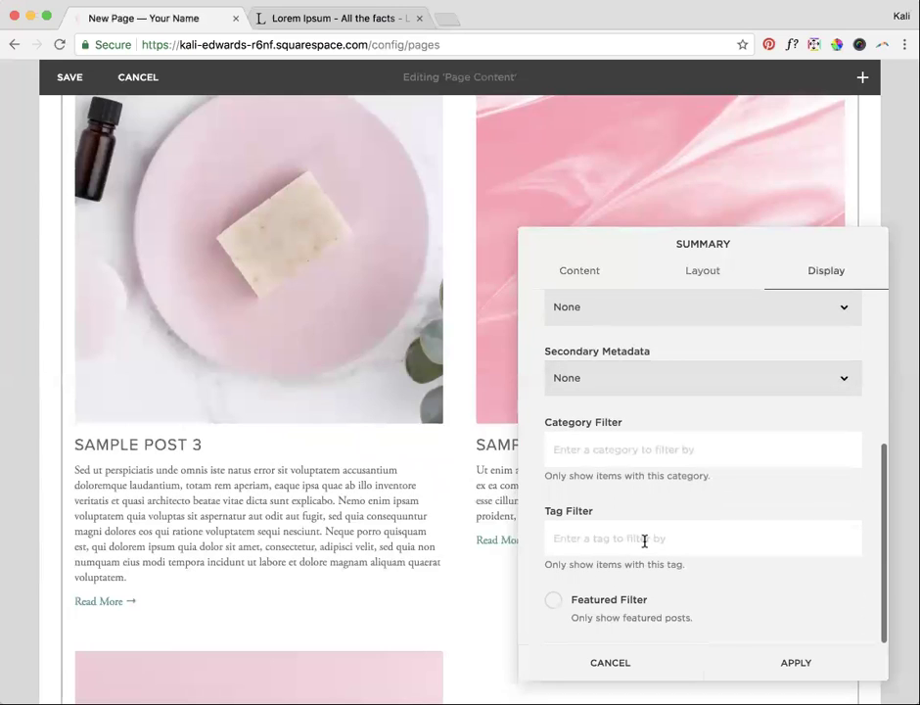
pyautogui.click(797, 662)
pyautogui.scroll(2, 531, 474)
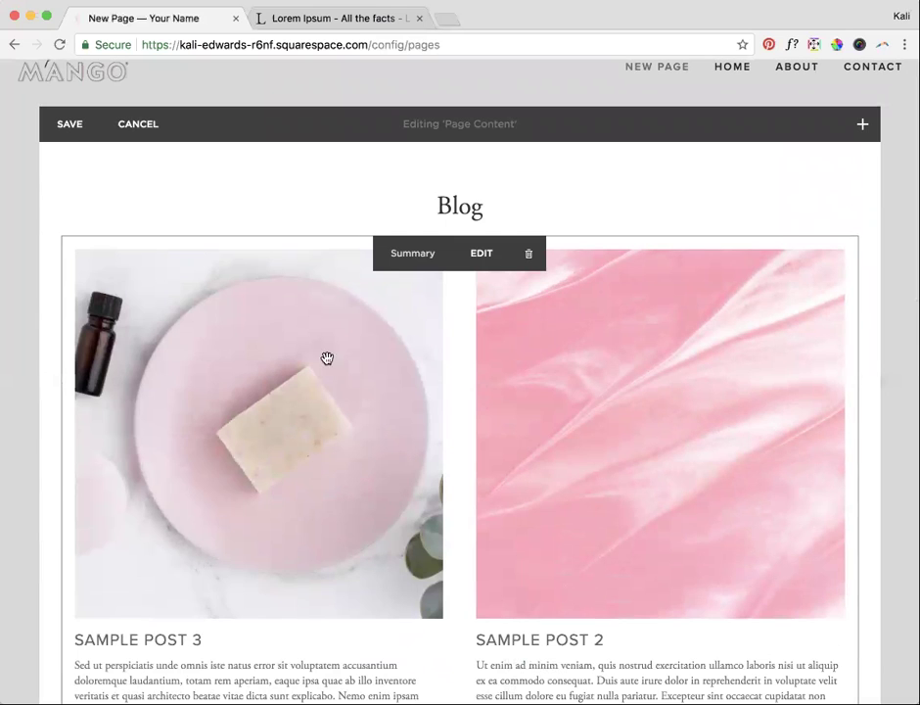
pyautogui.click(70, 127)
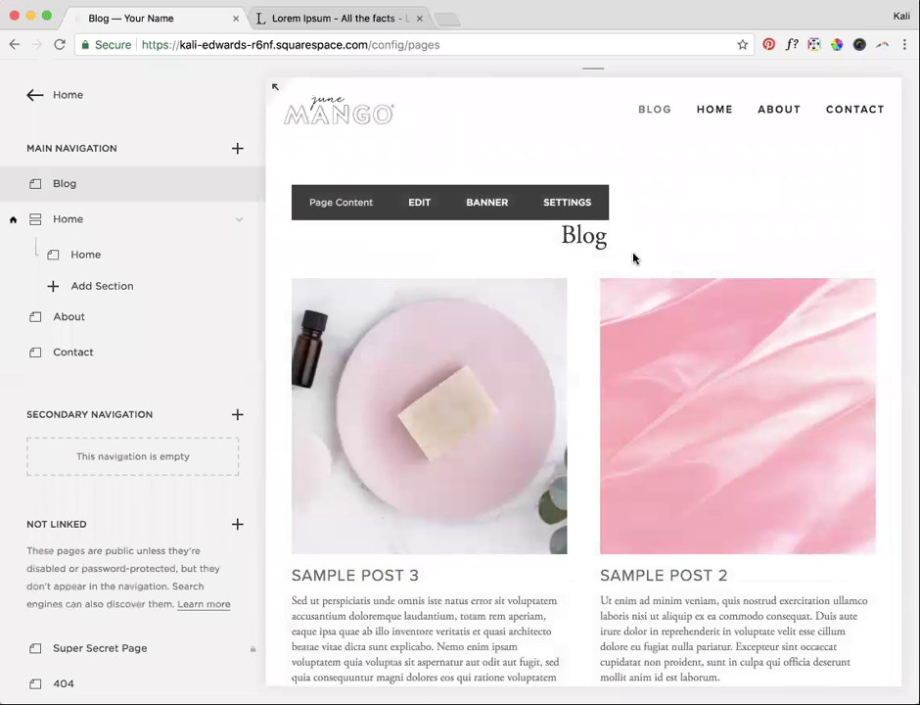
# Reopen the Blog page content for editing and insert a Search block below the summary grid
pyautogui.scroll(-10, 580, 398)
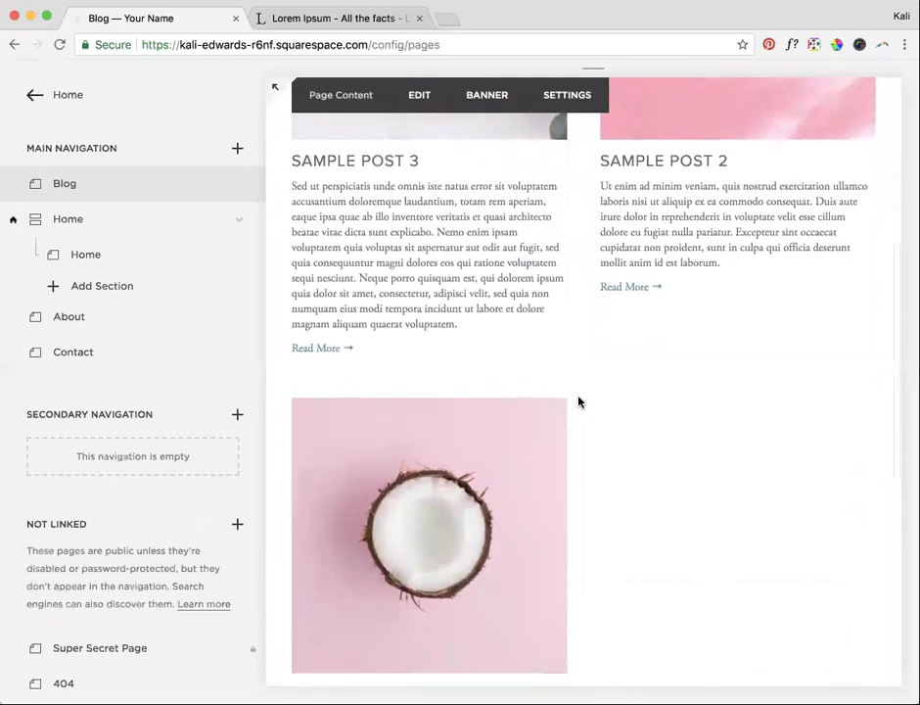
pyautogui.scroll(-5, 572, 470)
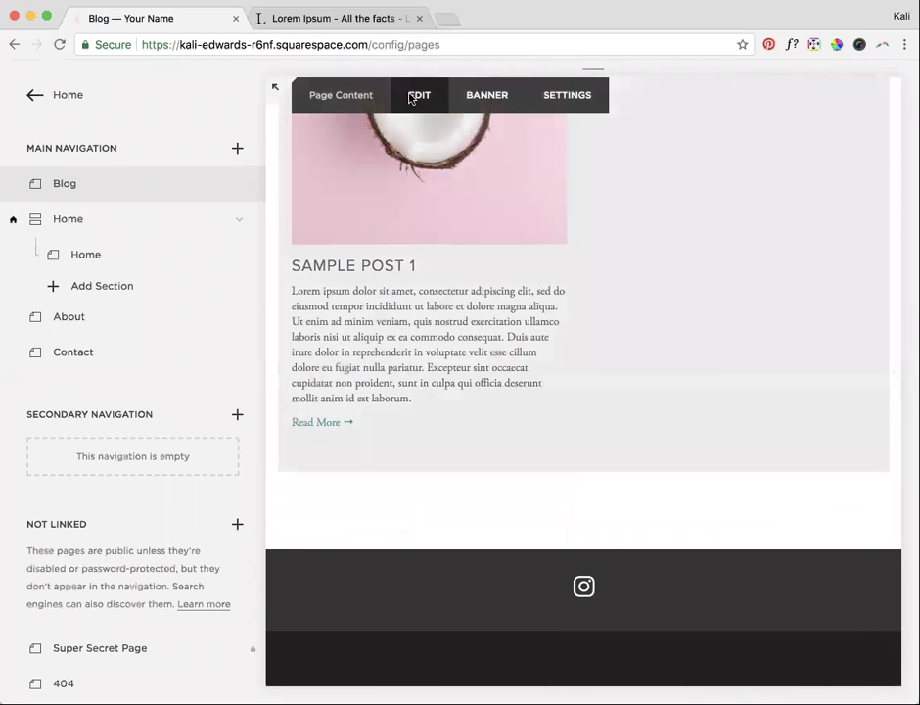
pyautogui.click(417, 95)
pyautogui.scroll(-10, 131, 442)
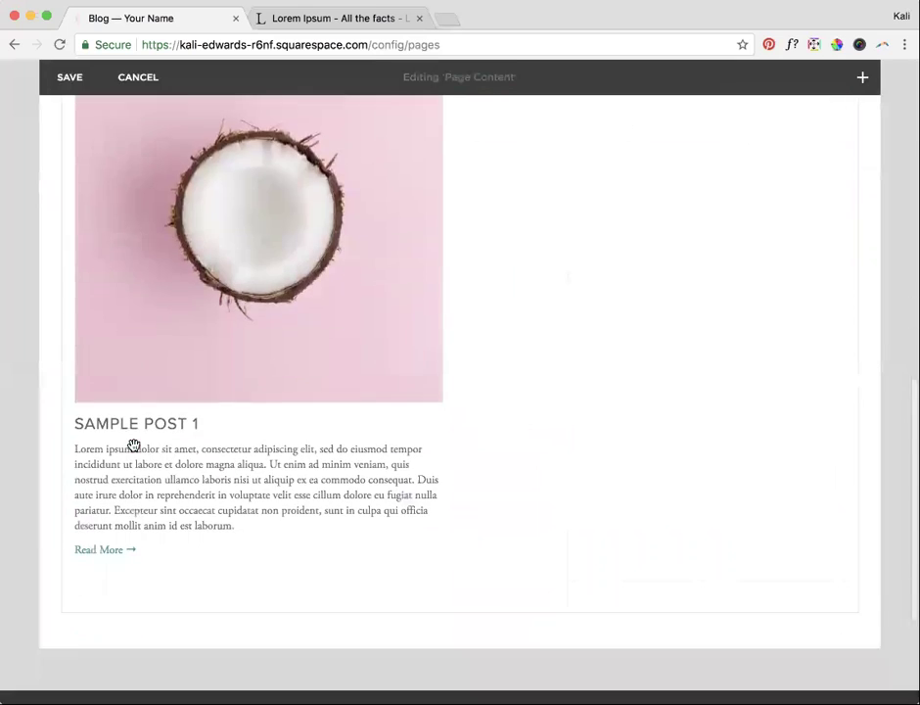
pyautogui.click(62, 442)
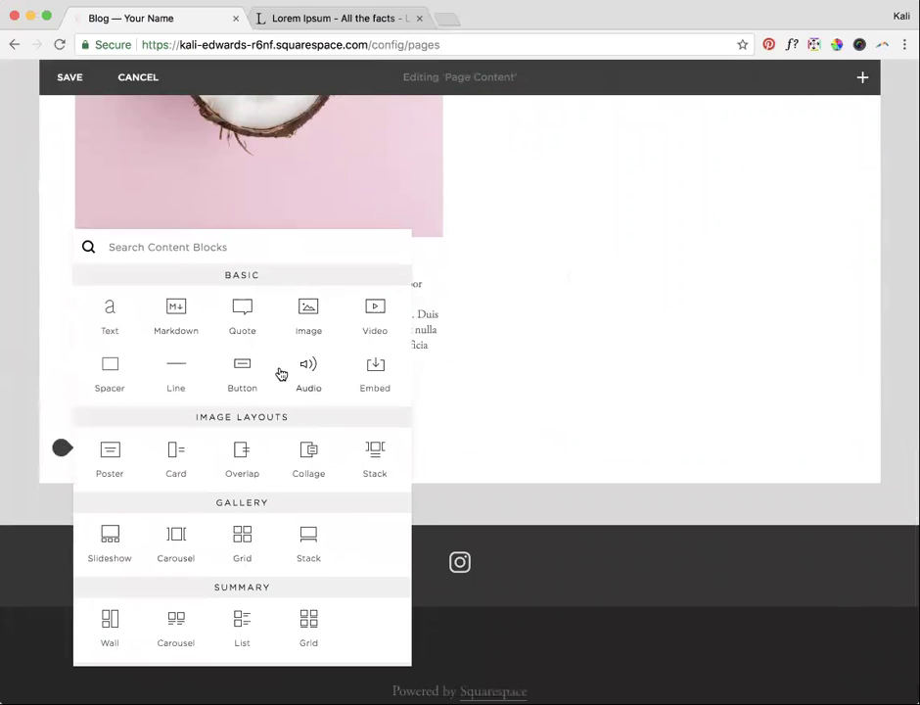
pyautogui.scroll(-2, 257, 458)
pyautogui.scroll(-4, 258, 458)
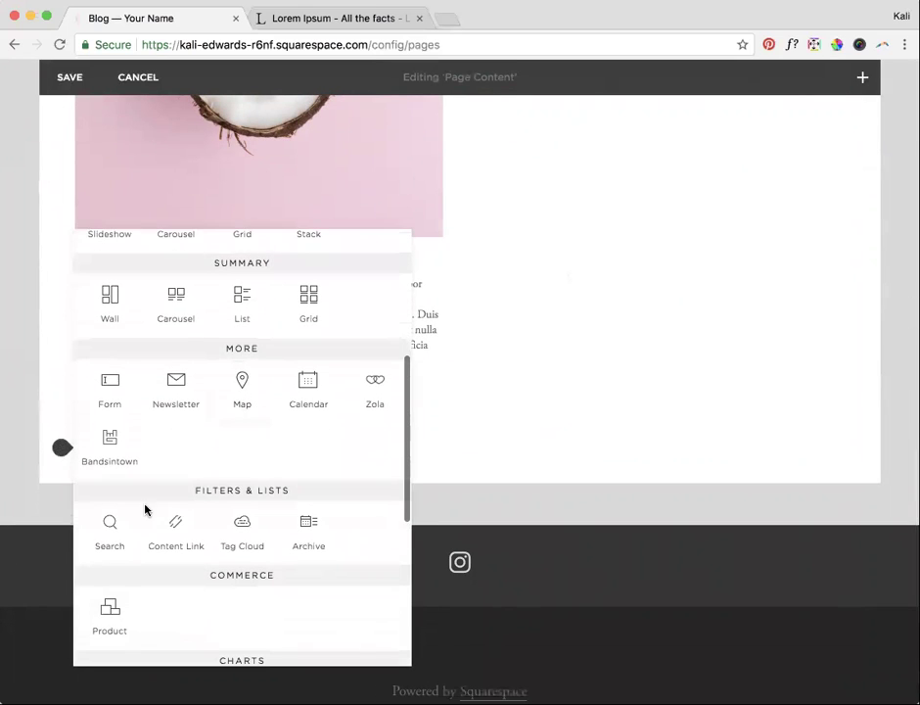
pyautogui.click(94, 531)
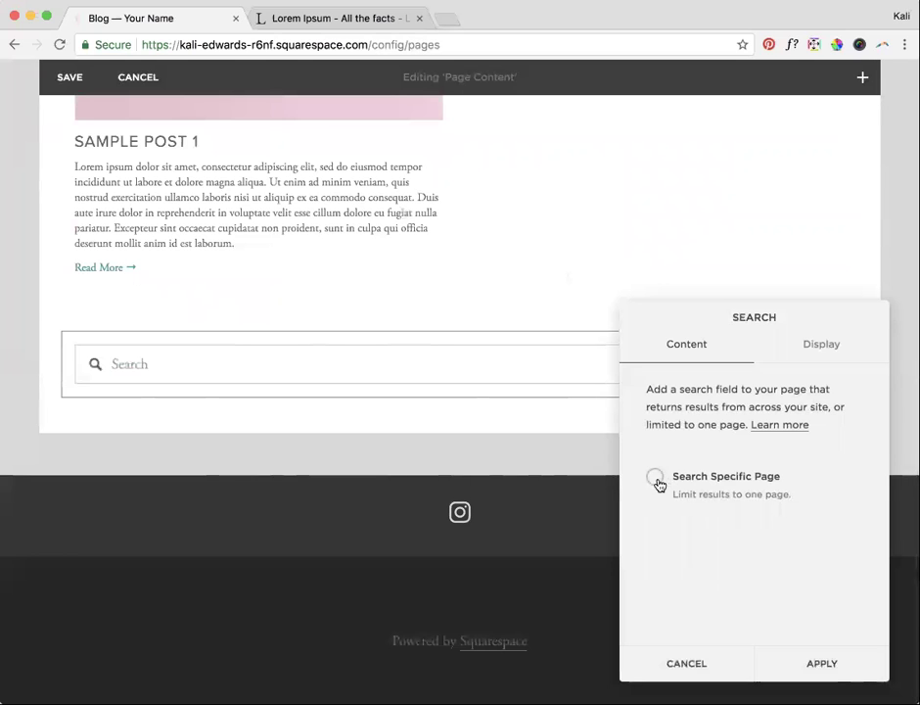
# Limit the Search block's results to the Blog page and apply the setting
pyautogui.click(655, 477)
pyautogui.click(702, 565)
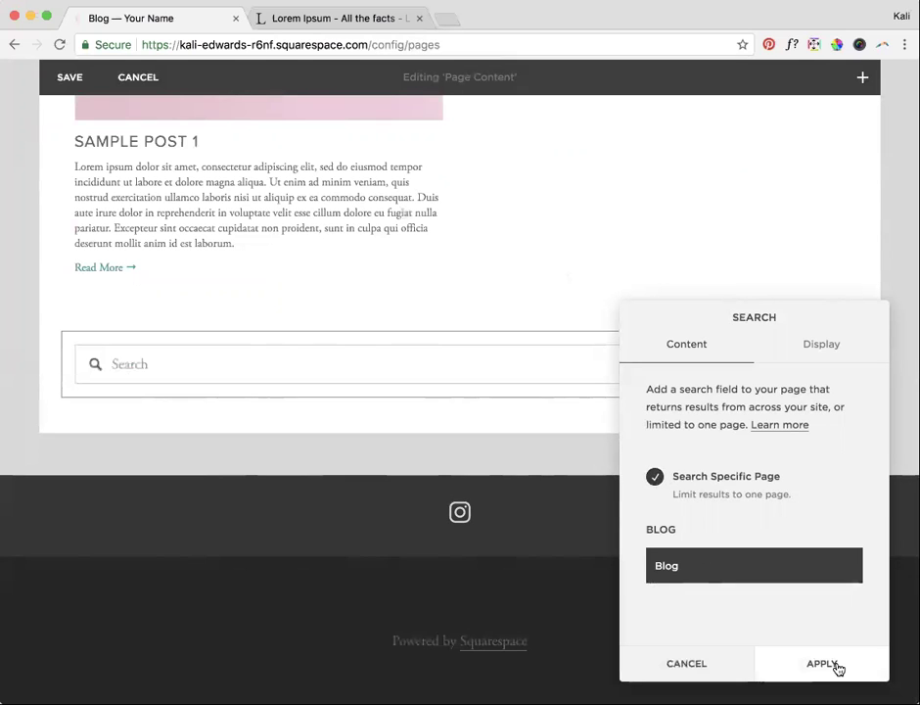
pyautogui.click(838, 669)
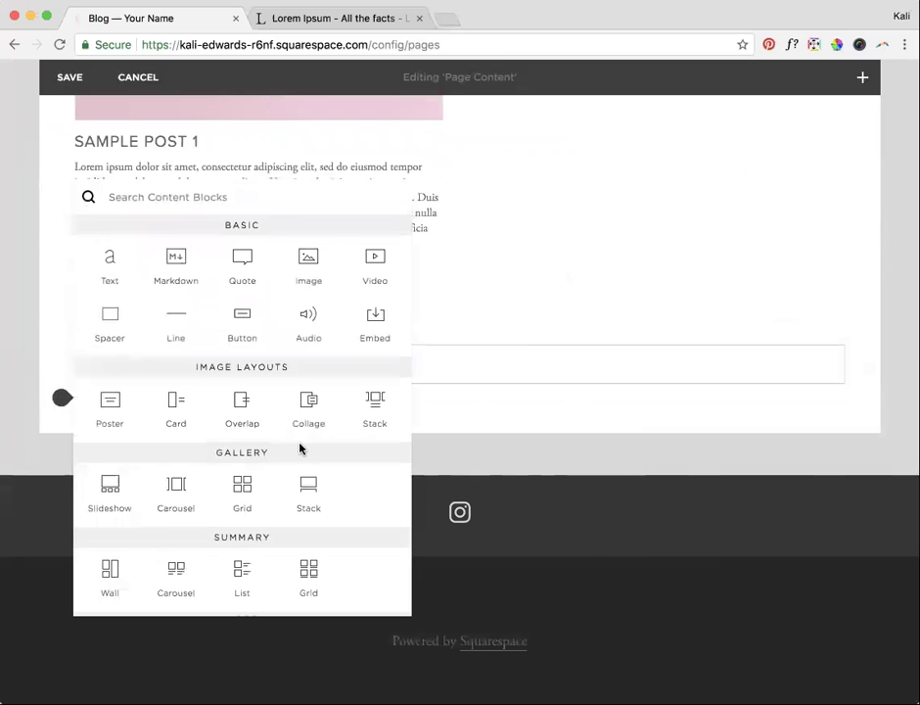
# Insert an Archive block below the search field and choose Blog as its source page
pyautogui.scroll(-10, 299, 446)
pyautogui.scroll(2, 281, 406)
pyautogui.click(309, 260)
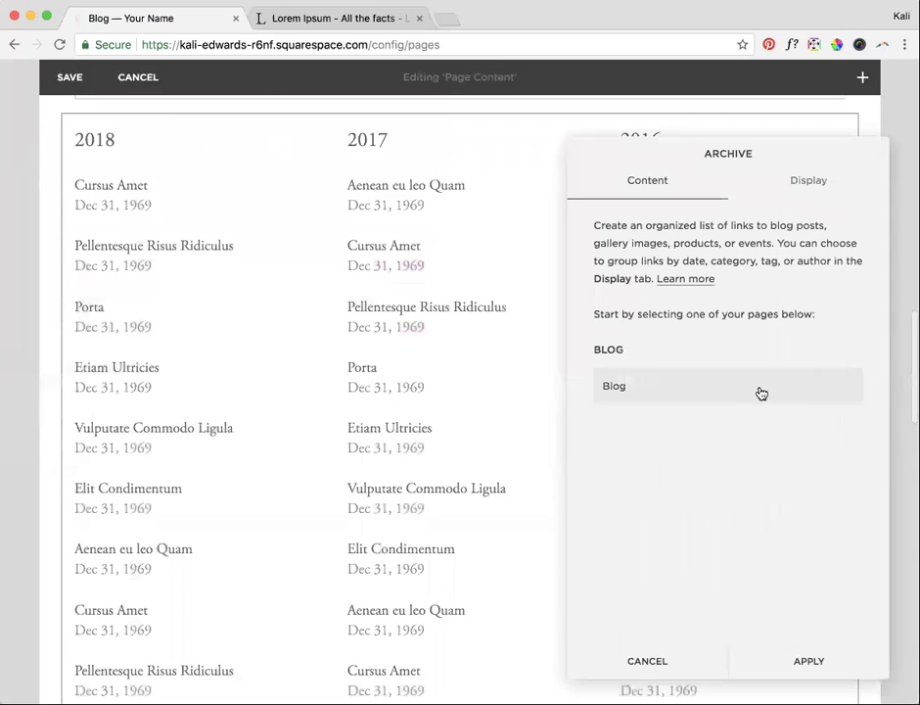
pyautogui.click(770, 391)
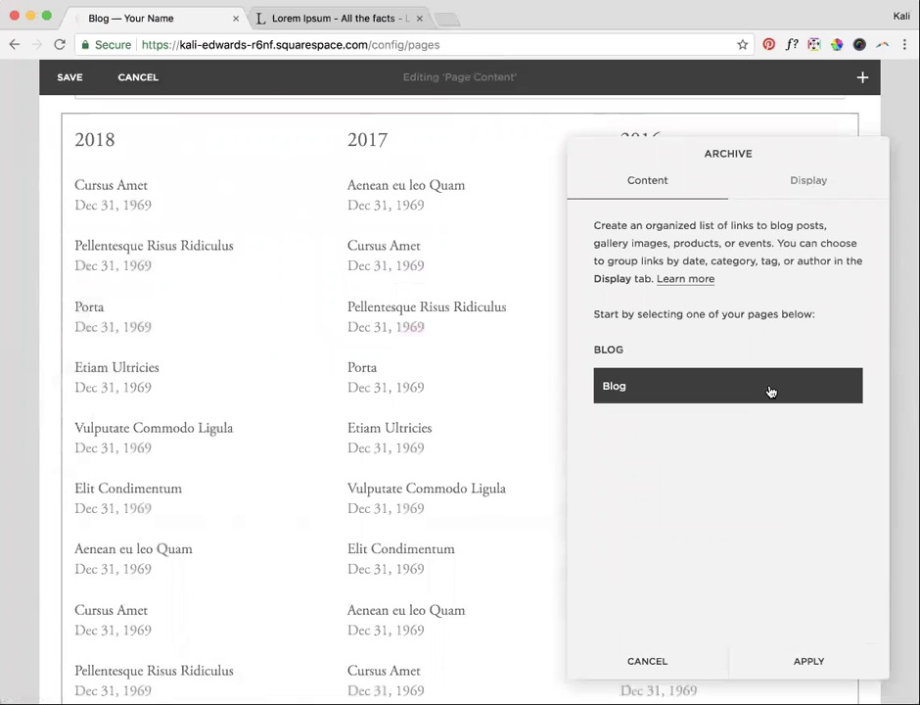
# Set the Archive block's layout to Dropdown, group it by Category and apply the settings
pyautogui.click(818, 180)
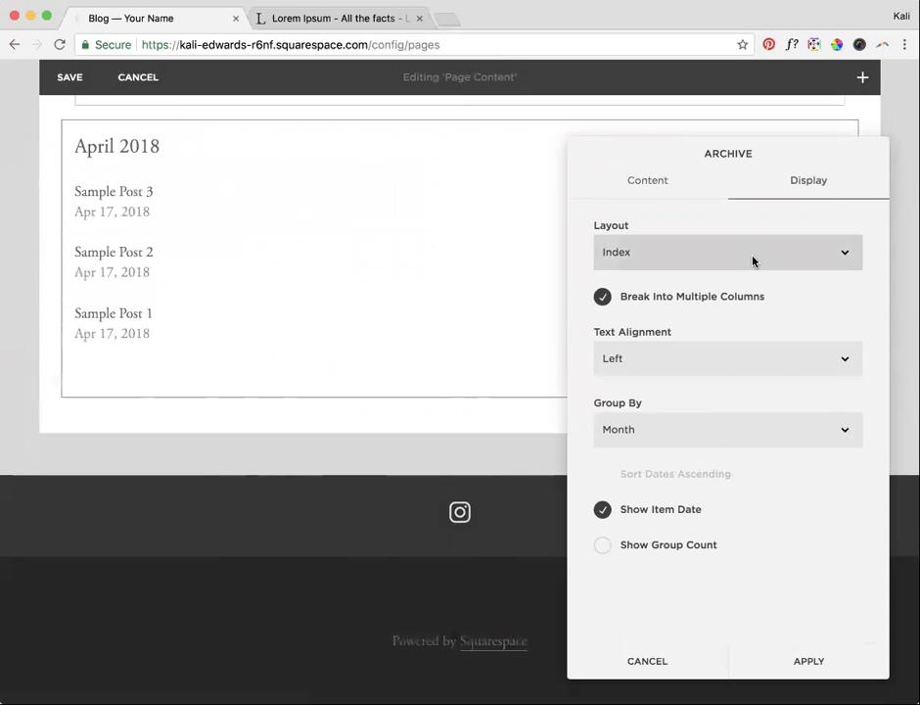
pyautogui.click(752, 260)
pyautogui.click(733, 281)
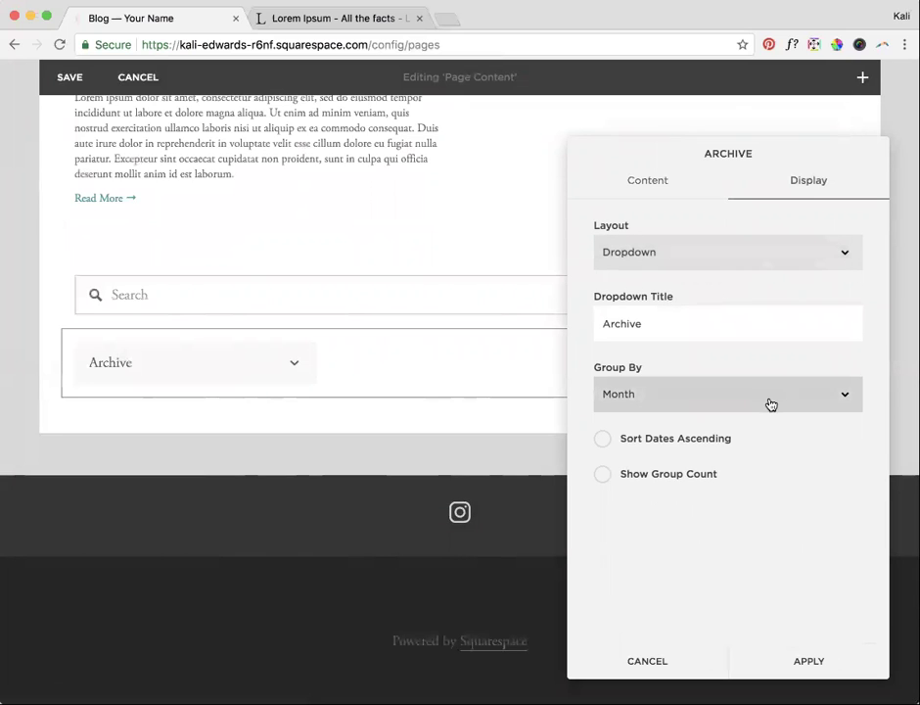
pyautogui.click(770, 402)
pyautogui.click(746, 437)
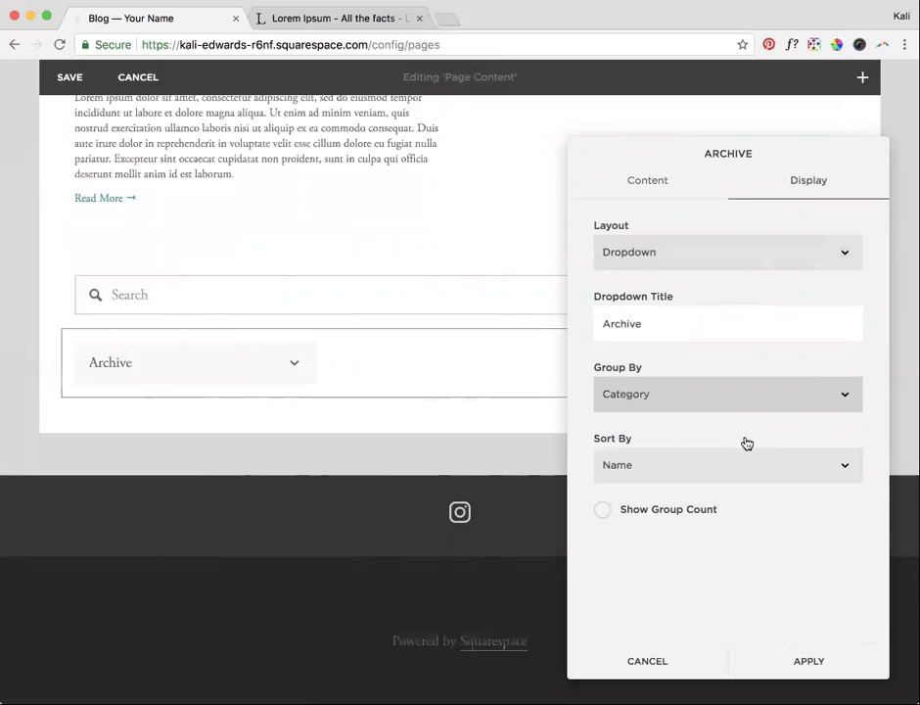
pyautogui.click(826, 663)
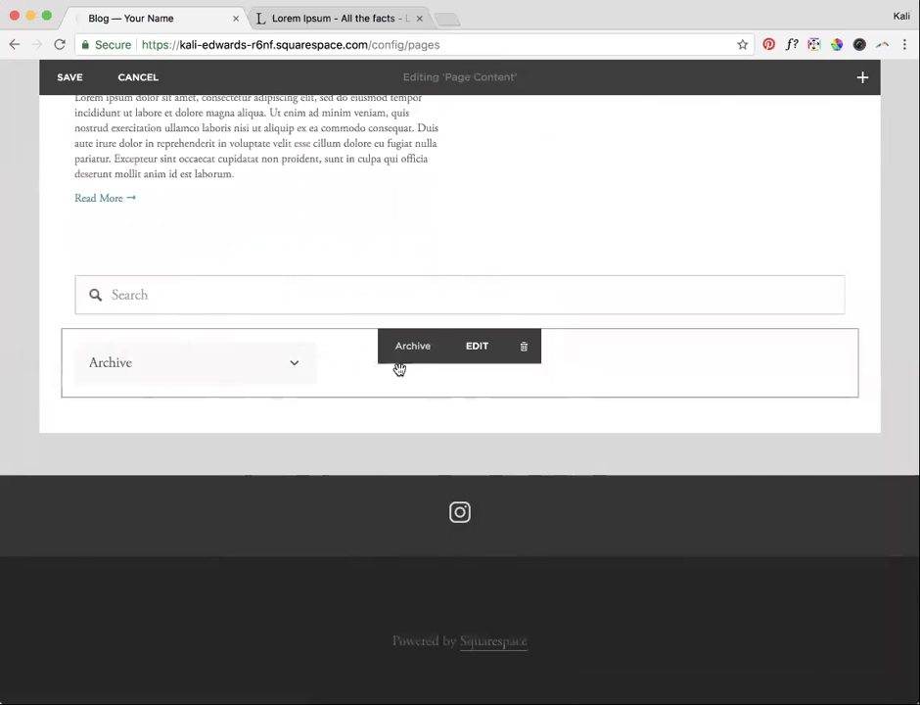
# Place the Archive dropdown on the left of the search field in the same row and save the page
pyautogui.moveTo(382, 357); pyautogui.dragTo(195, 305)
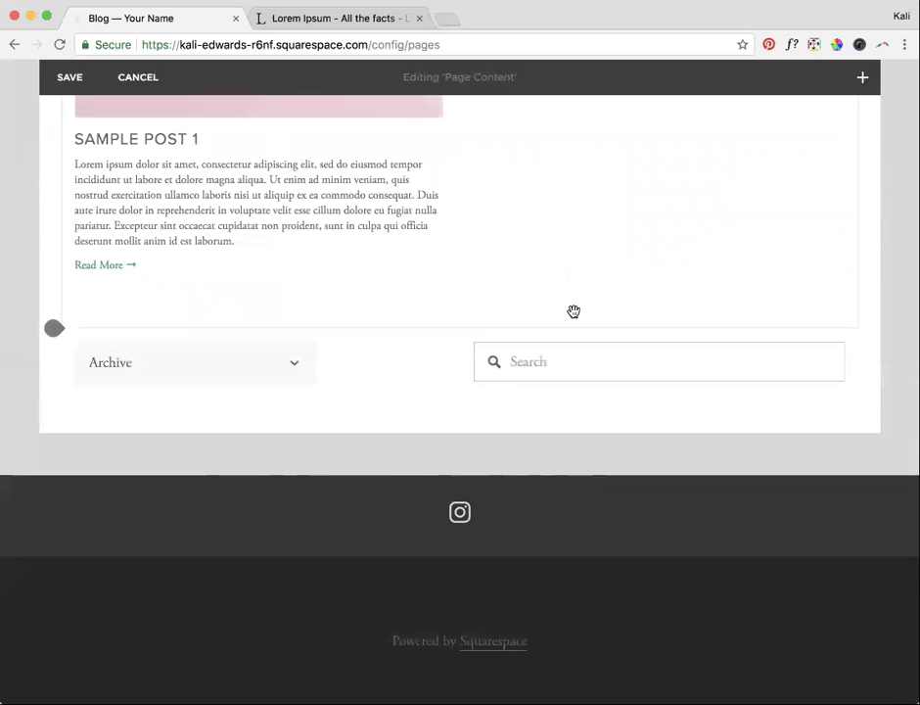
pyautogui.scroll(2, 573, 311)
pyautogui.scroll(1, 573, 311)
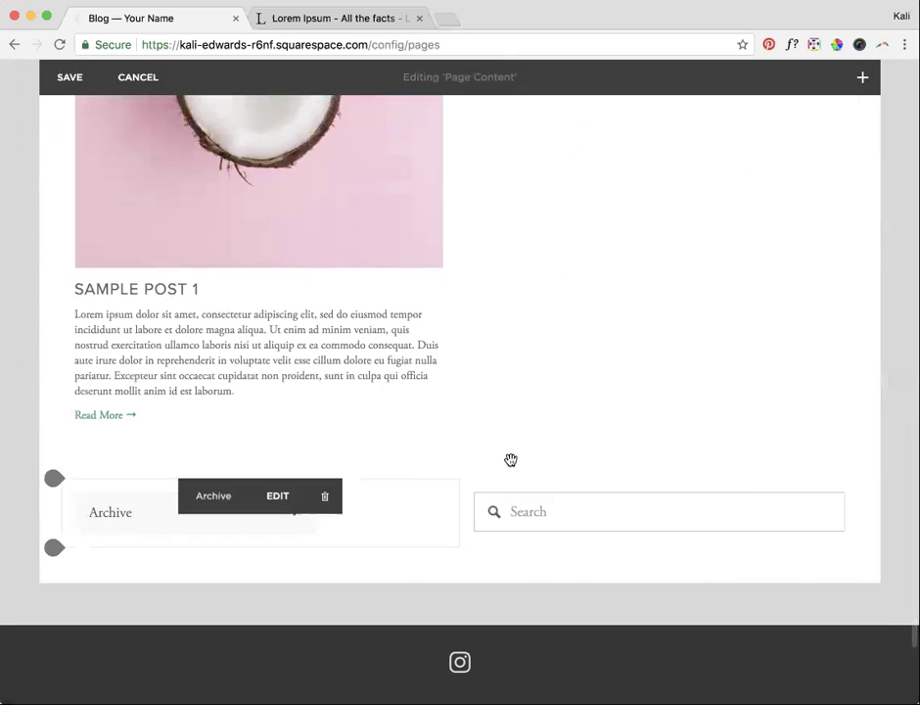
pyautogui.scroll(2, 509, 421)
pyautogui.scroll(8, 508, 421)
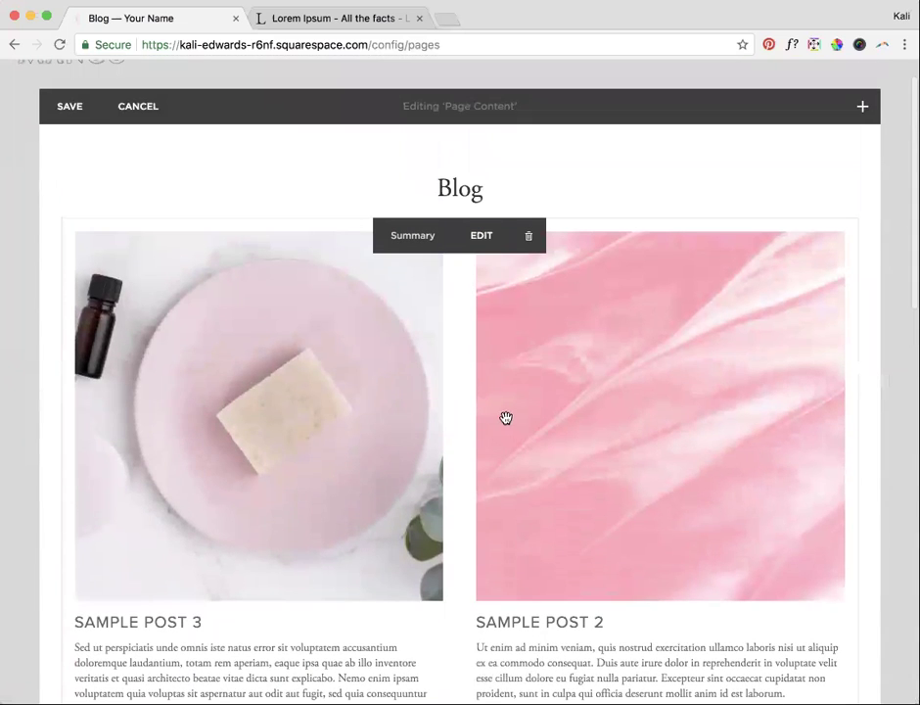
pyautogui.scroll(-2, 235, 412)
pyautogui.click(60, 78)
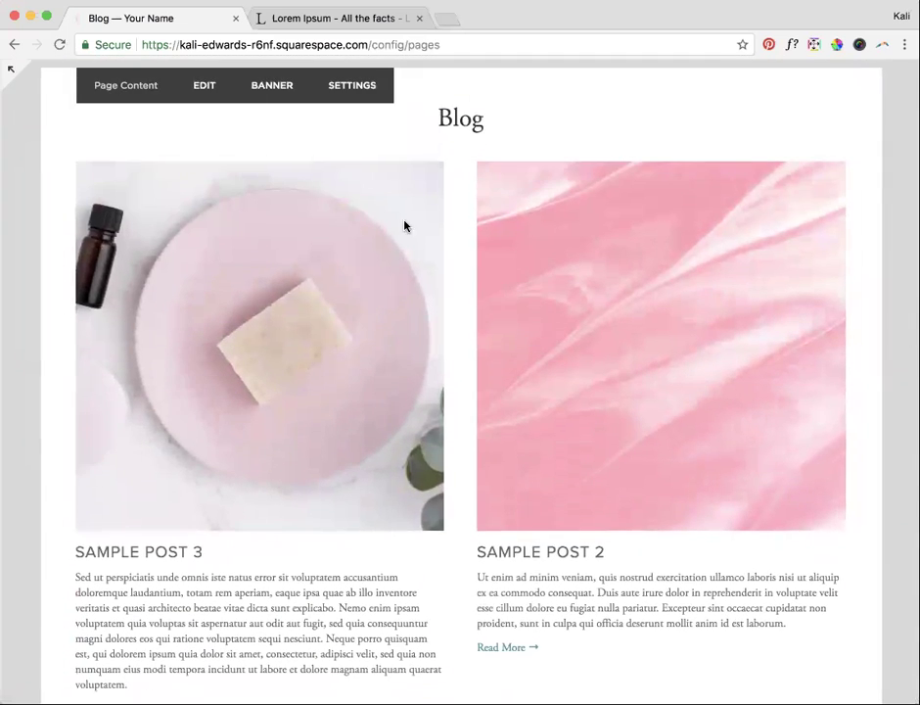
# Open Sample Post 3 from the summary grid in full-width preview and look over its banner and text
pyautogui.click(404, 375)
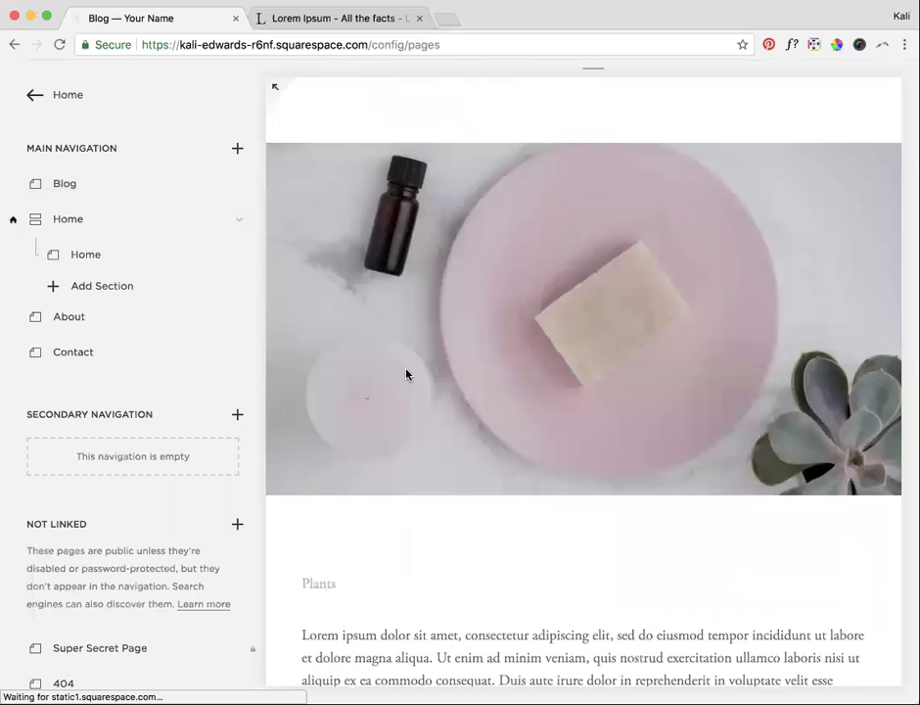
pyautogui.click(275, 87)
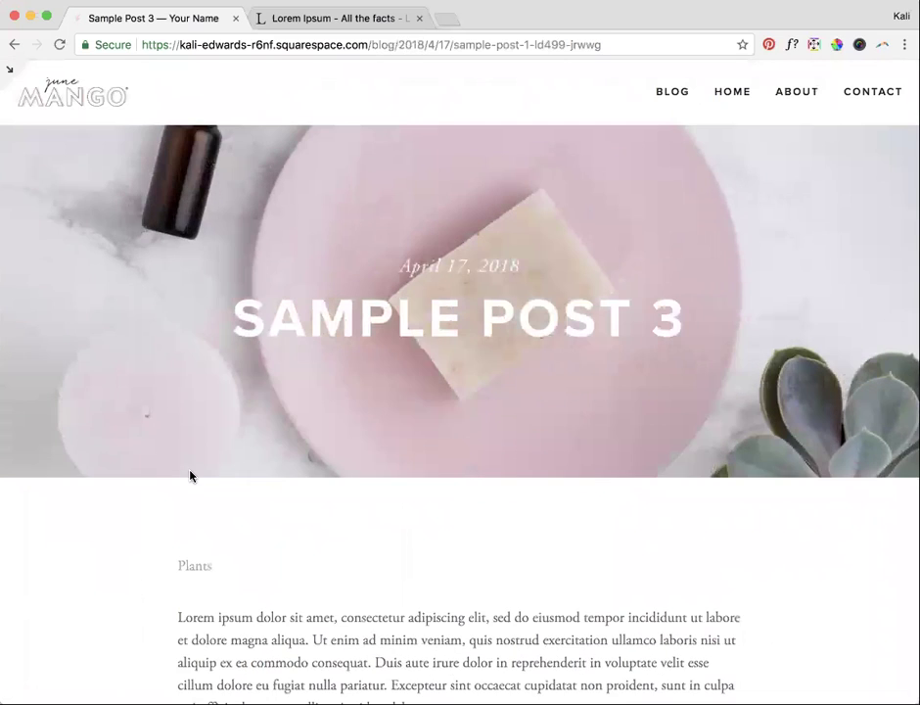
pyautogui.scroll(-1, 190, 476)
pyautogui.scroll(-3, 190, 477)
pyautogui.scroll(4, 190, 477)
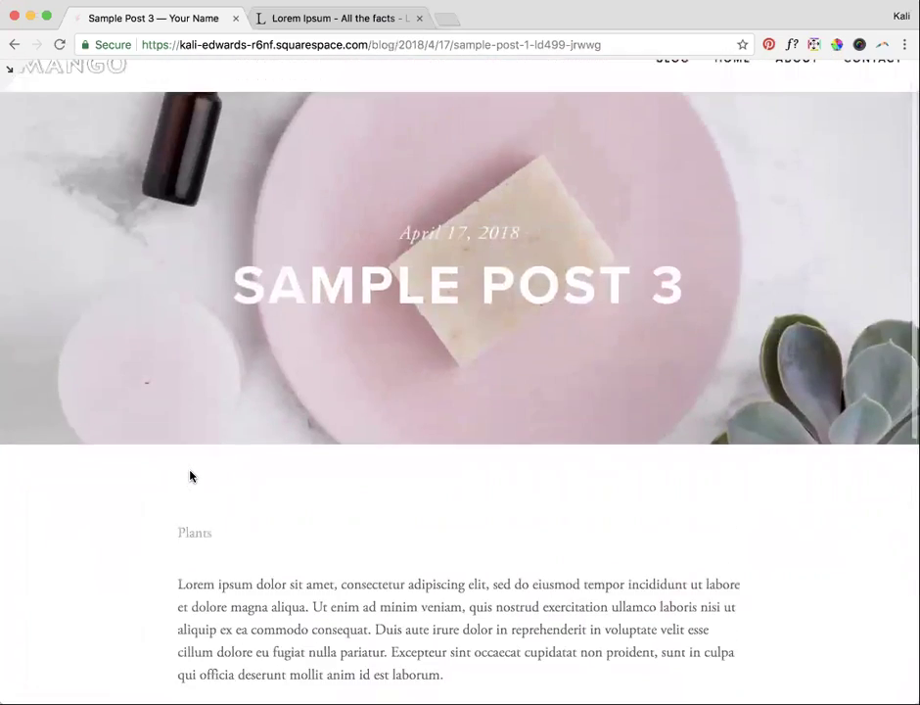